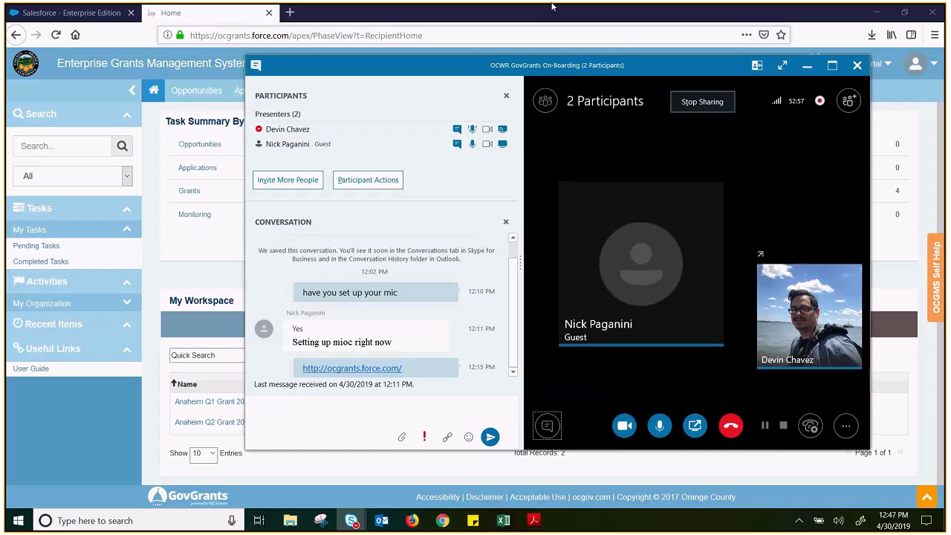
Open the Quarterly Progress Report task from the pending tasks assigned to me
click(529, 18)
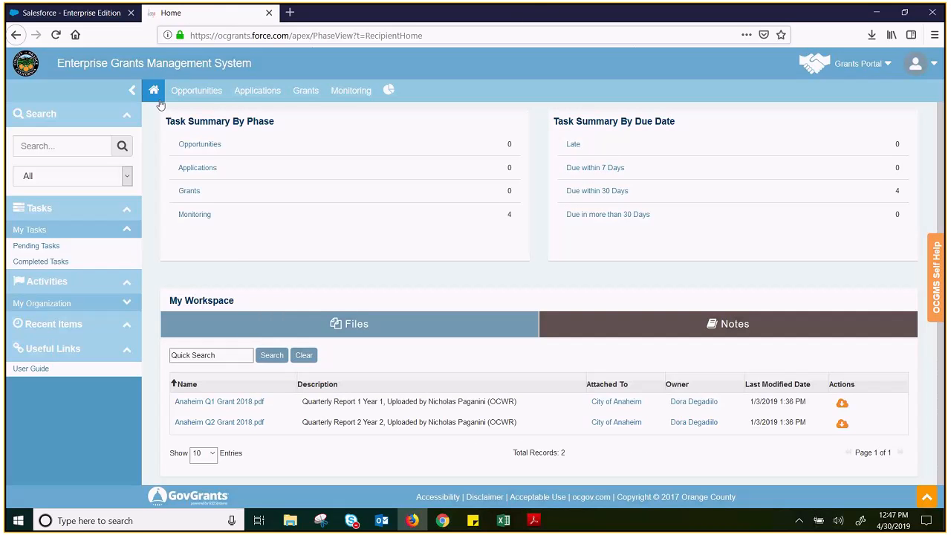
click(24, 248)
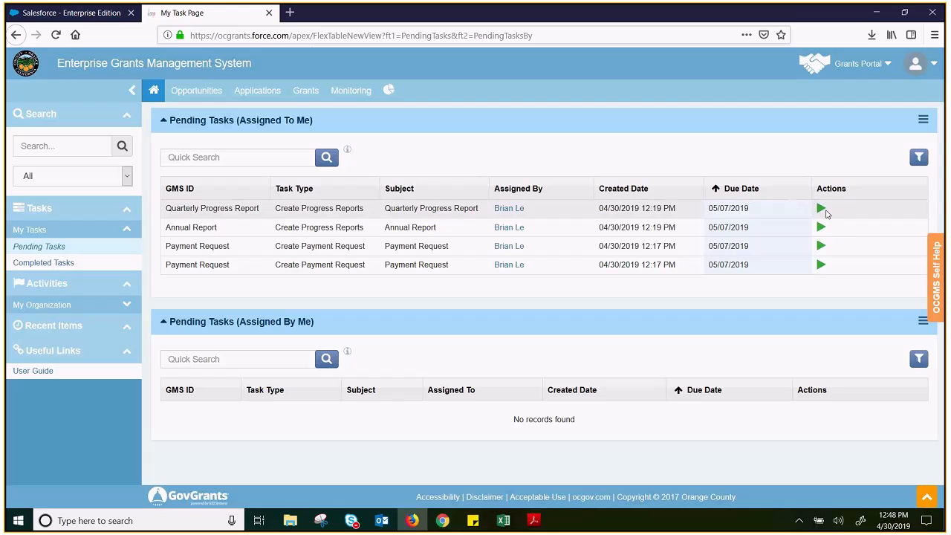
click(822, 209)
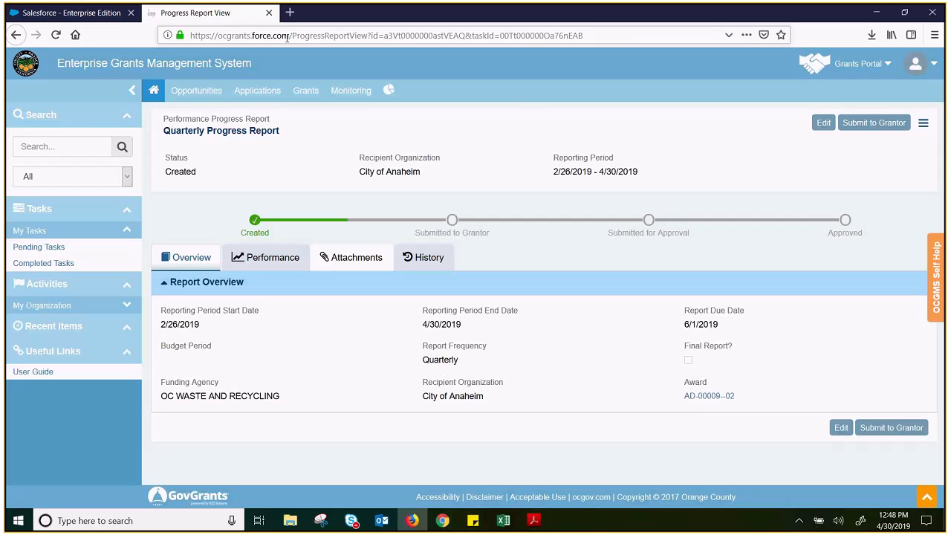
Examine the page address of the progress report and its reporting period dates
drag(350, 36, 370, 36)
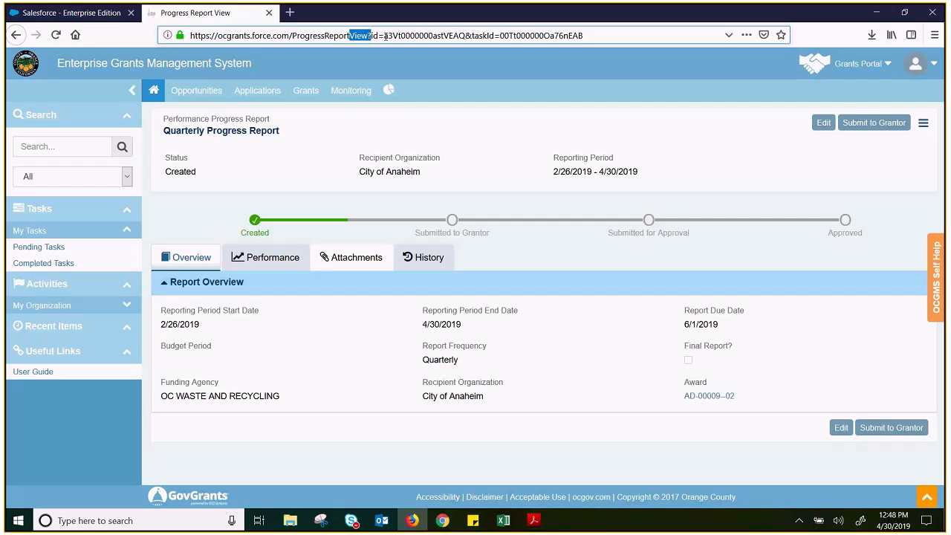
drag(291, 35, 357, 35)
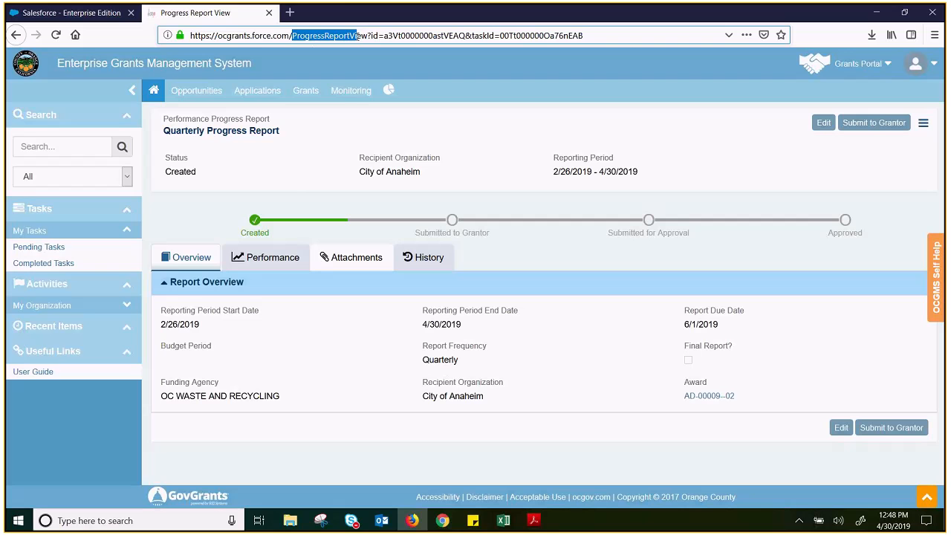
click(290, 190)
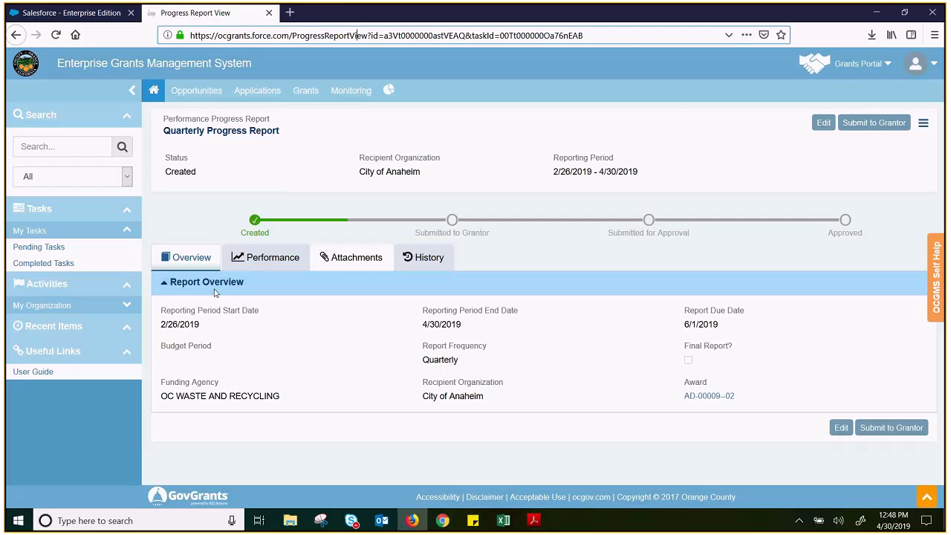
drag(555, 171, 645, 172)
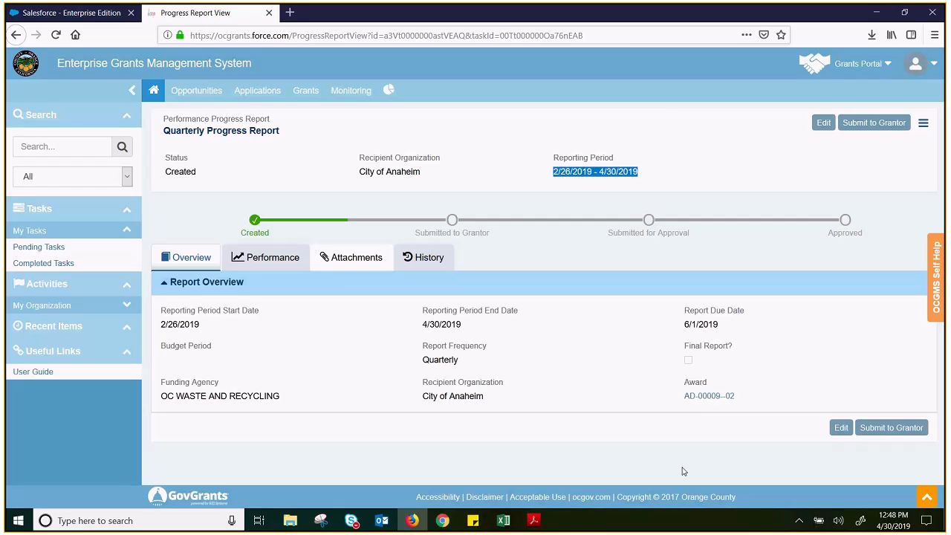
click(172, 328)
Review the report's performance details, including the KPI-driven outcomes, Goals & Objectives and WBS Plan
click(270, 269)
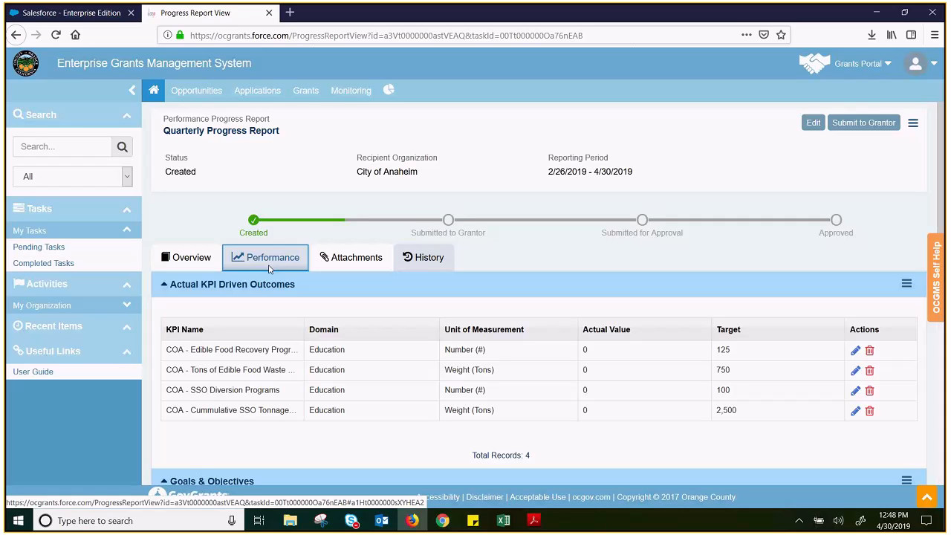
scroll(393, 281, down, 4)
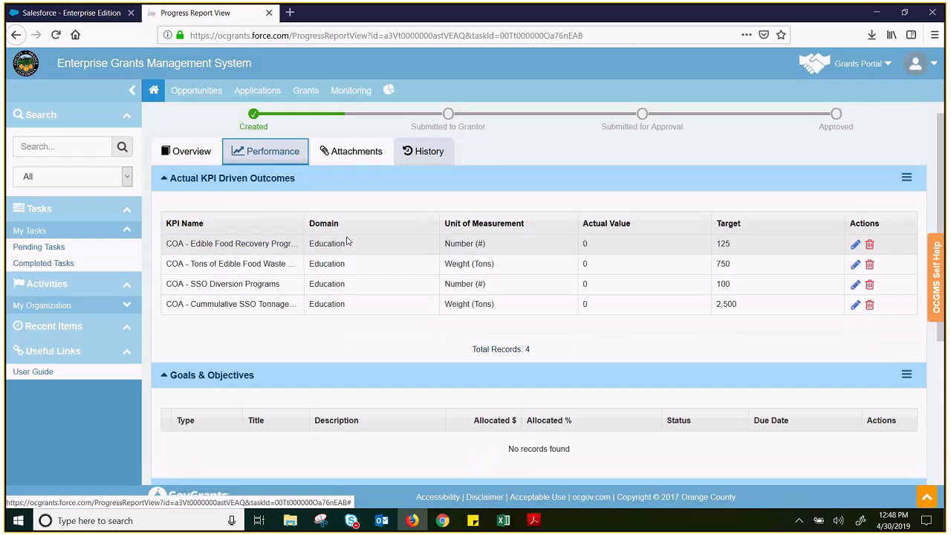
scroll(393, 282, down, 2)
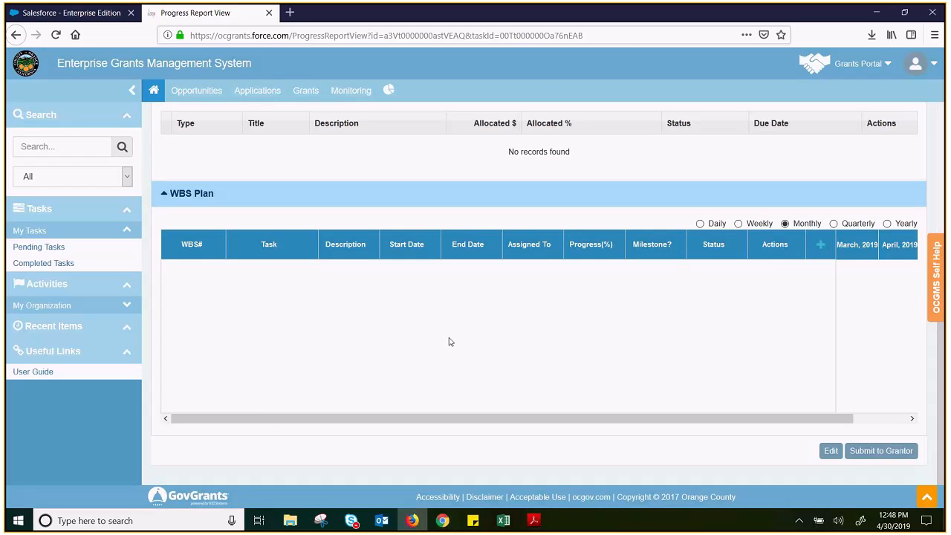
scroll(448, 342, up, 5)
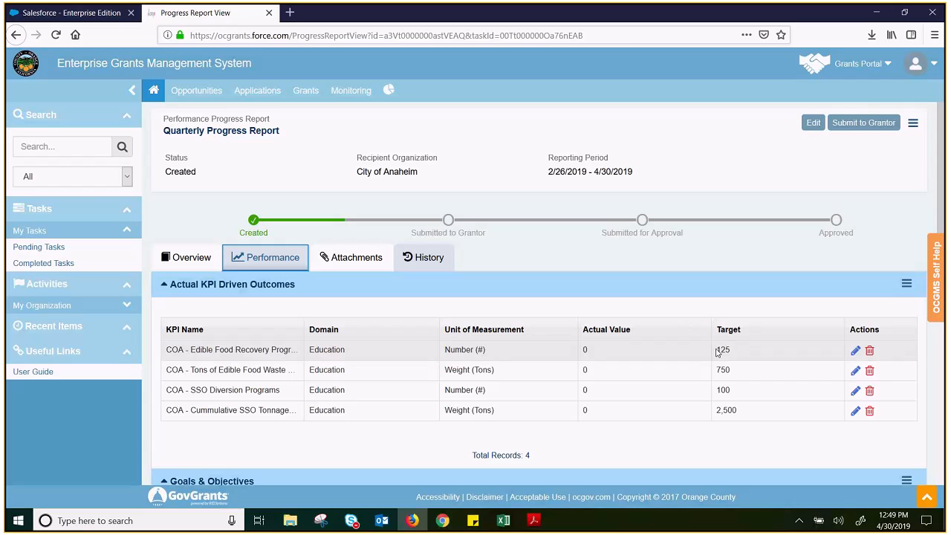
drag(172, 350, 299, 370)
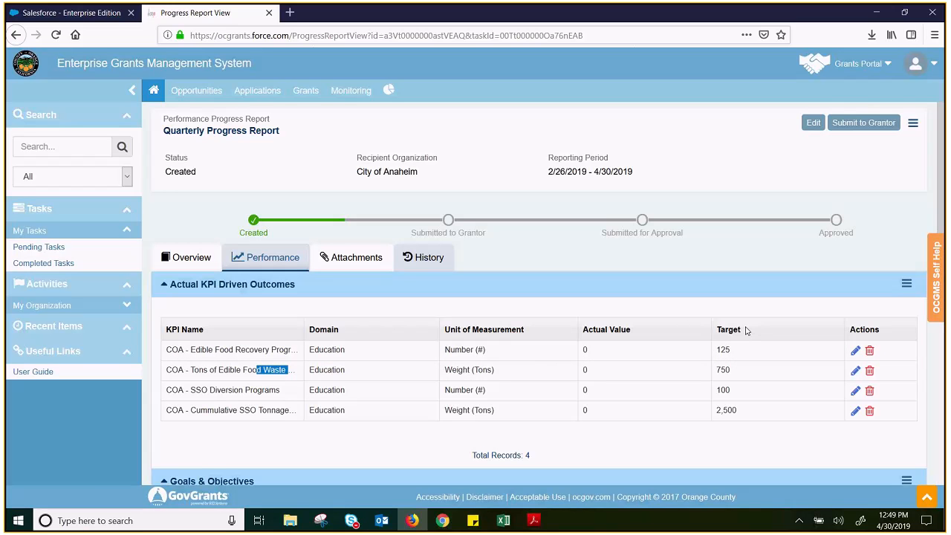
Try 78 as the actual value of the Edible Food Recovery Programs KPI, and clear the entry
click(854, 351)
click(643, 352)
key(BackSpace)
text(78)
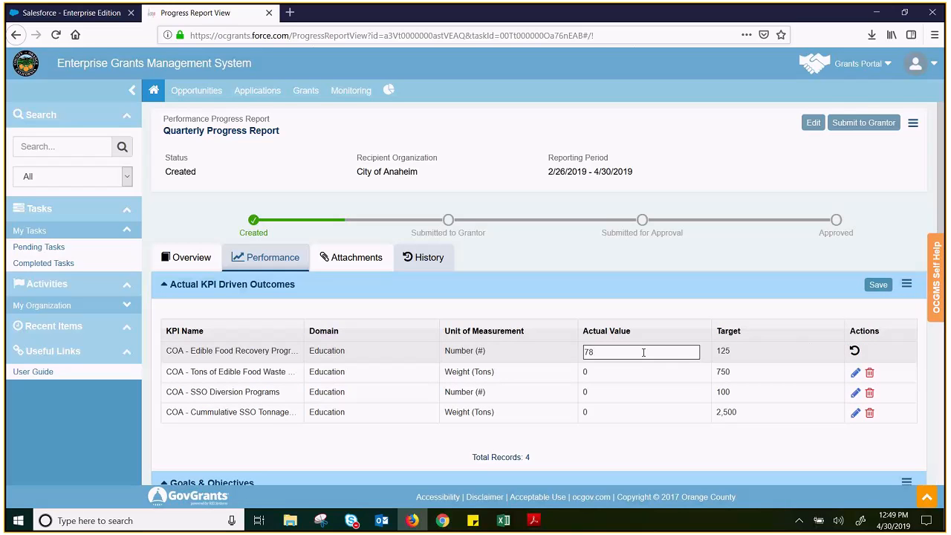
key(BackSpace)
key(BackSpace)
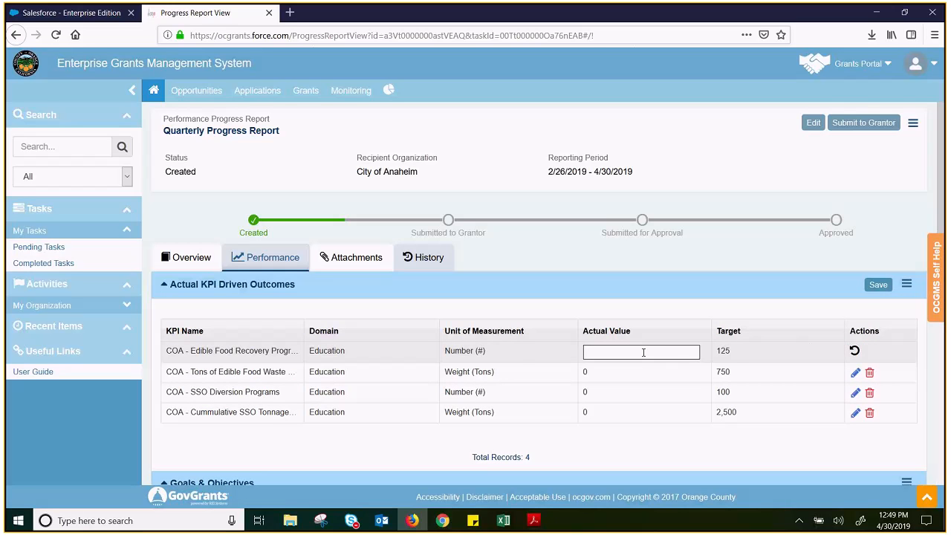
Make the other three KPI rows editable and revert the edible food recovery row
click(878, 285)
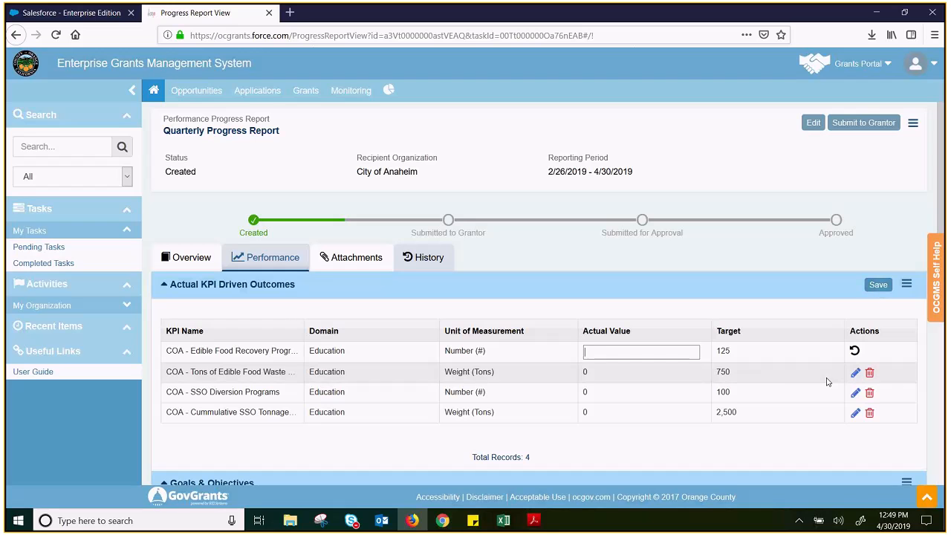
click(856, 372)
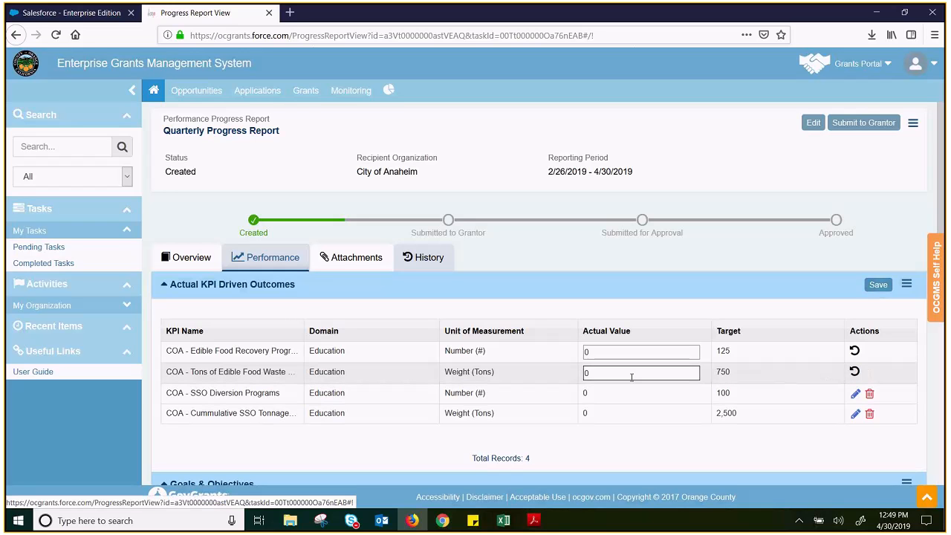
click(855, 393)
click(855, 416)
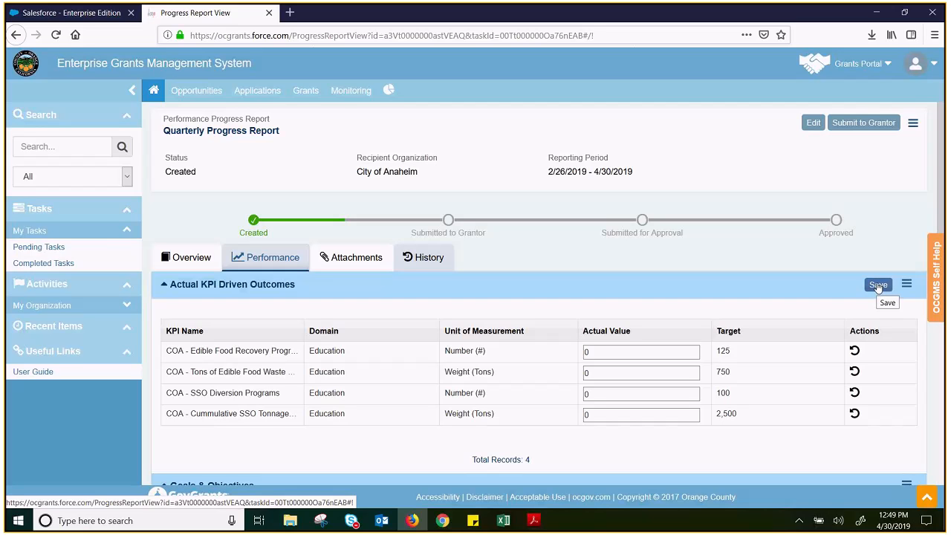
click(656, 352)
click(854, 351)
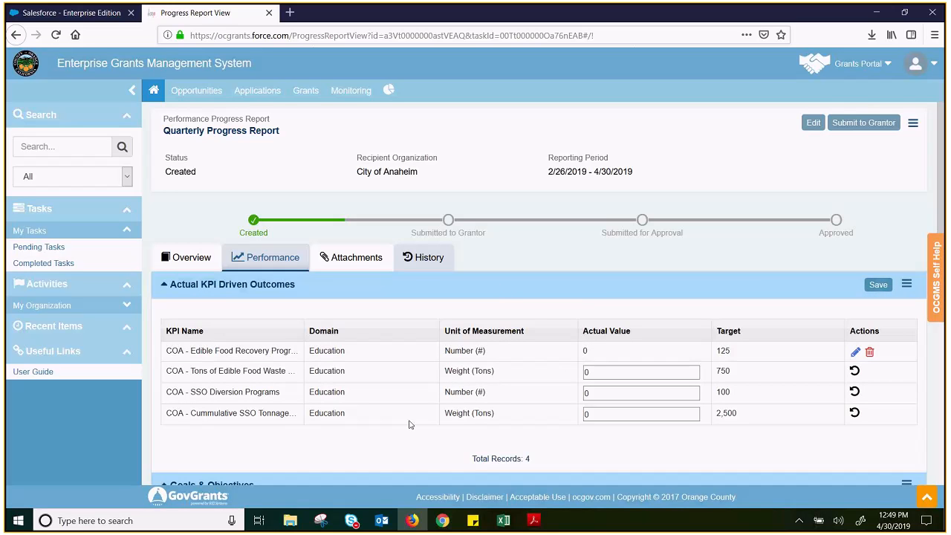
Start an attachment upload from the computer with type Other, and close the form without saving
click(352, 258)
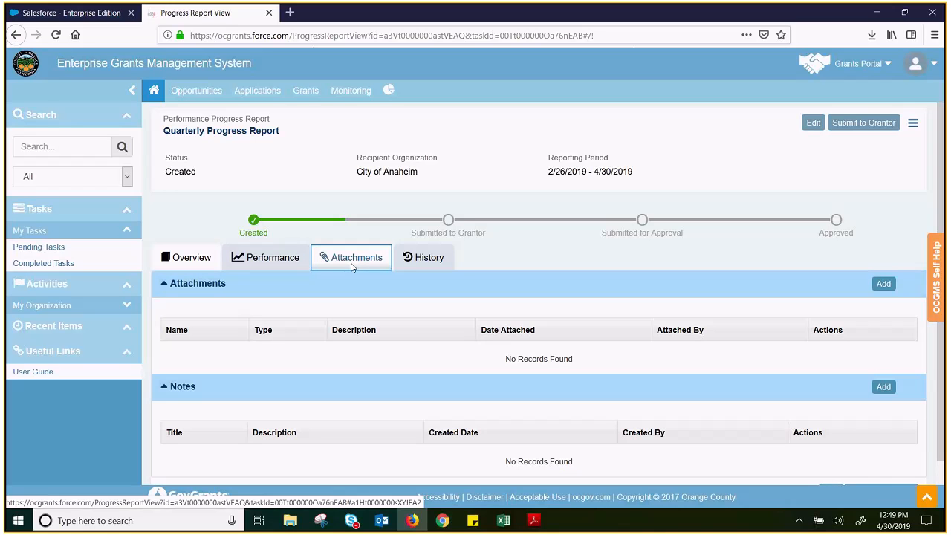
click(891, 290)
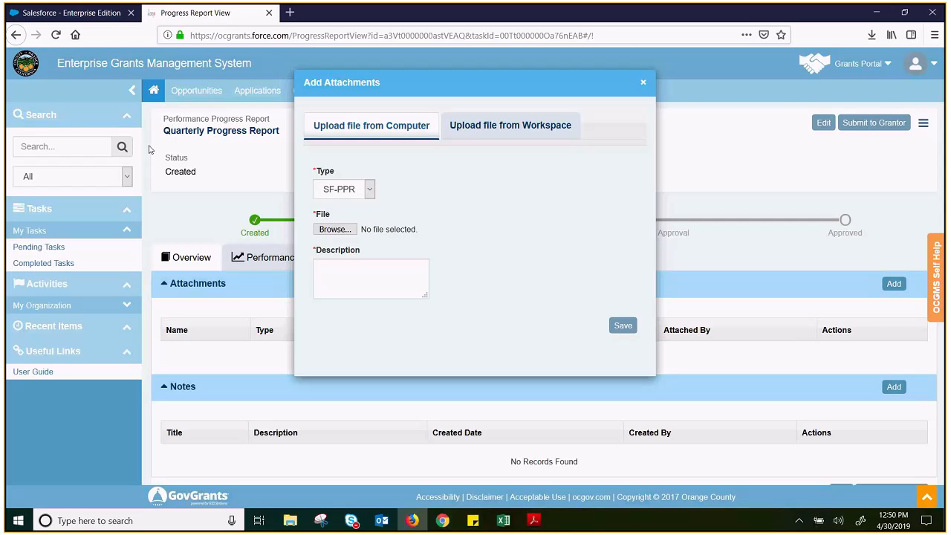
click(369, 189)
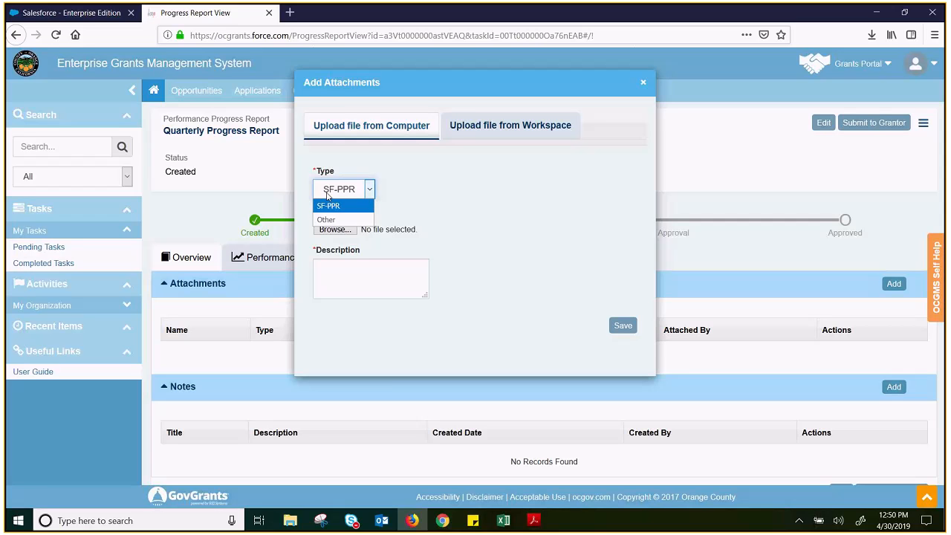
click(469, 192)
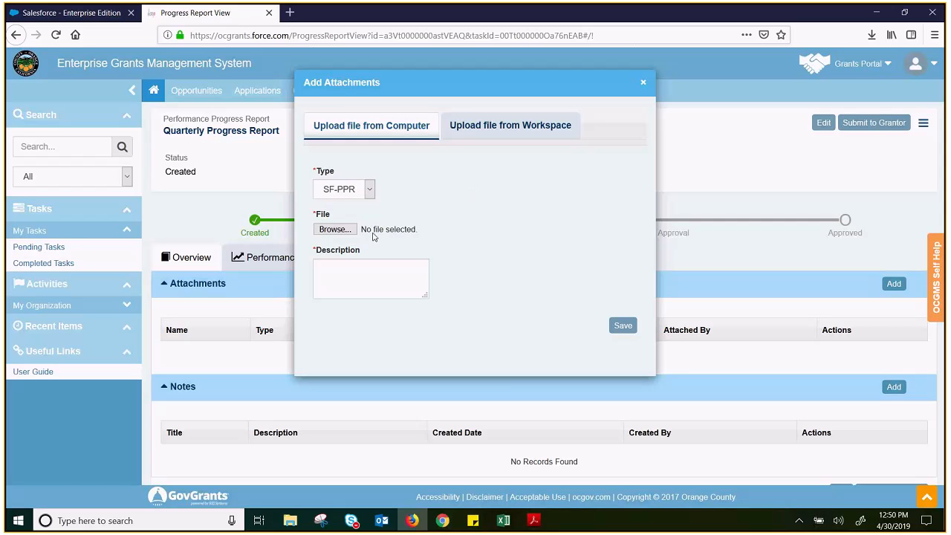
click(366, 193)
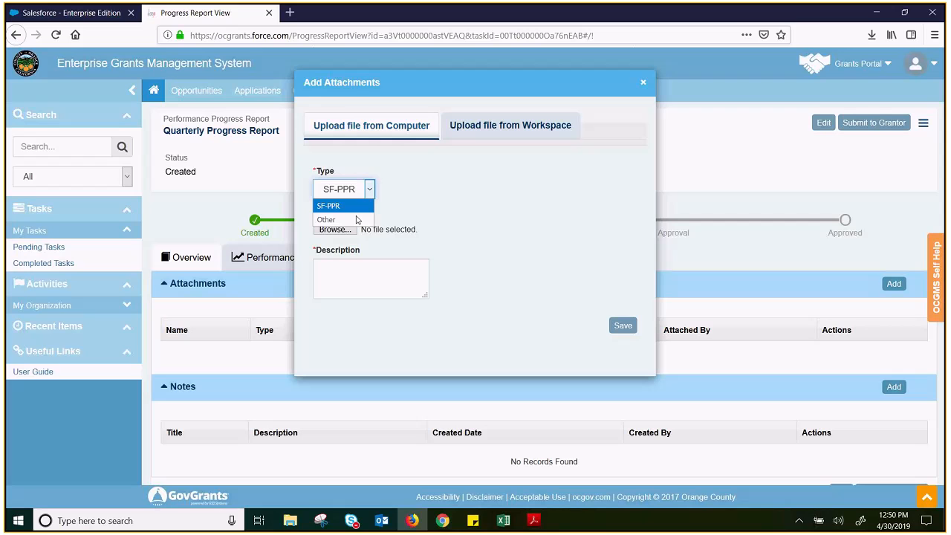
click(358, 220)
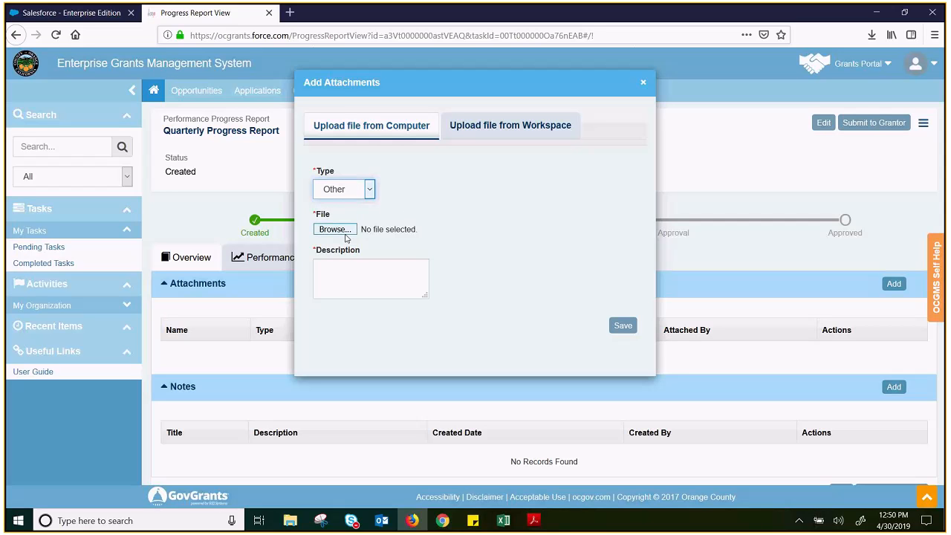
click(396, 278)
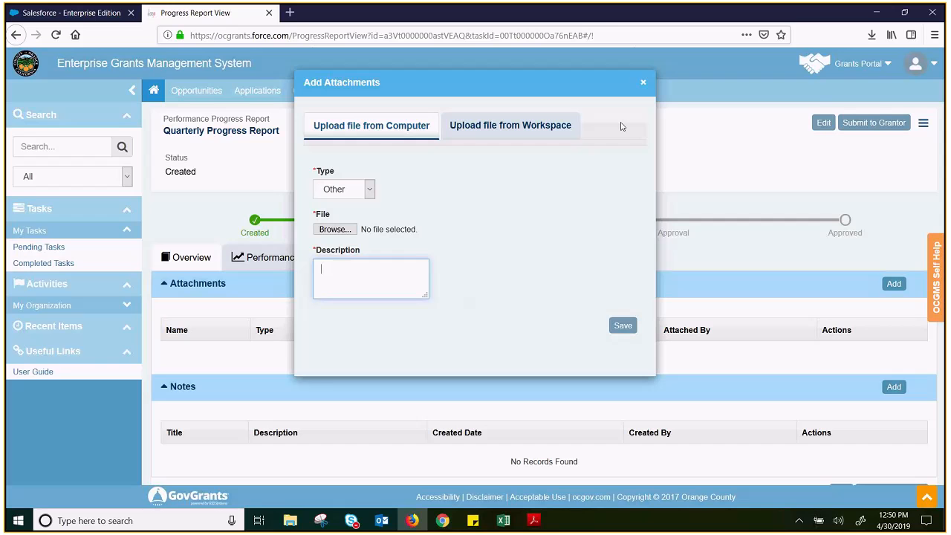
click(644, 83)
Review the report's approval history, field history and snapshot history
click(444, 257)
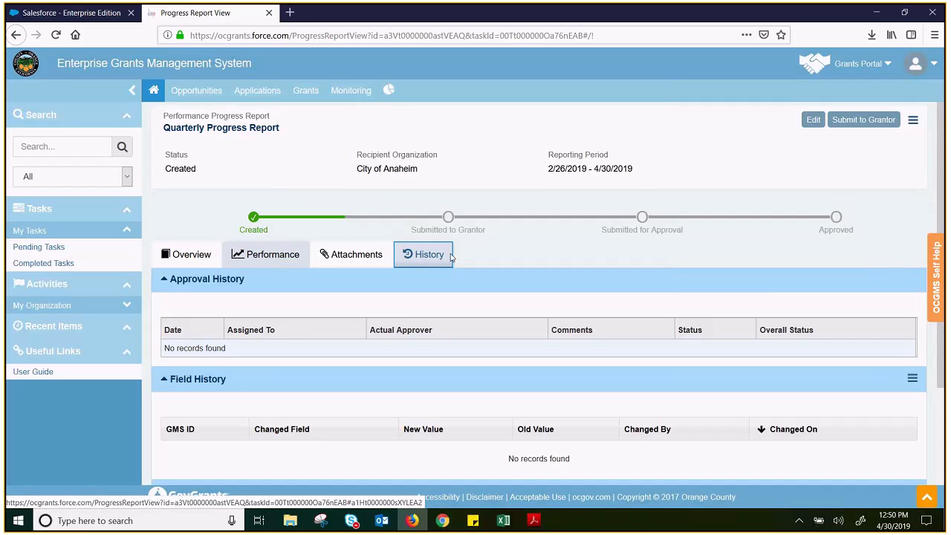
scroll(449, 256, down, 3)
scroll(621, 185, up, 3)
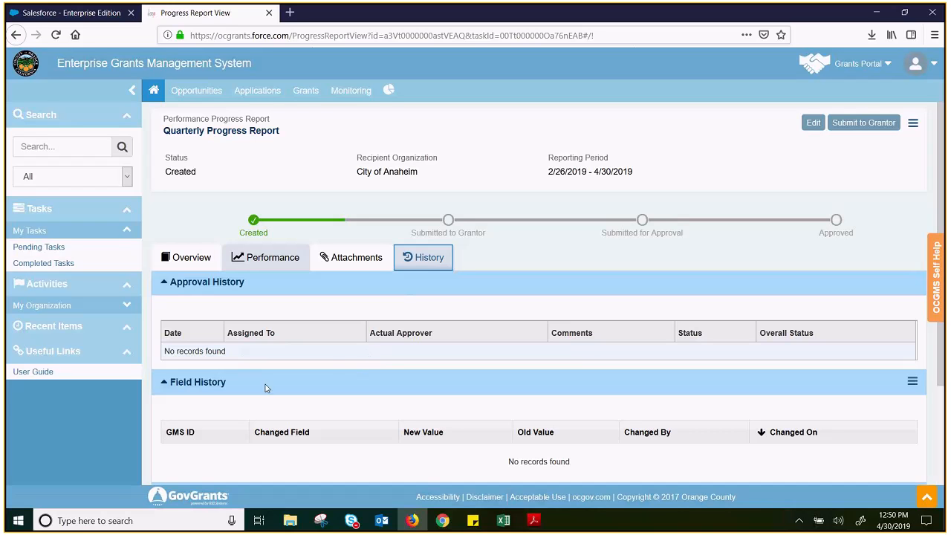
scroll(332, 364, down, 3)
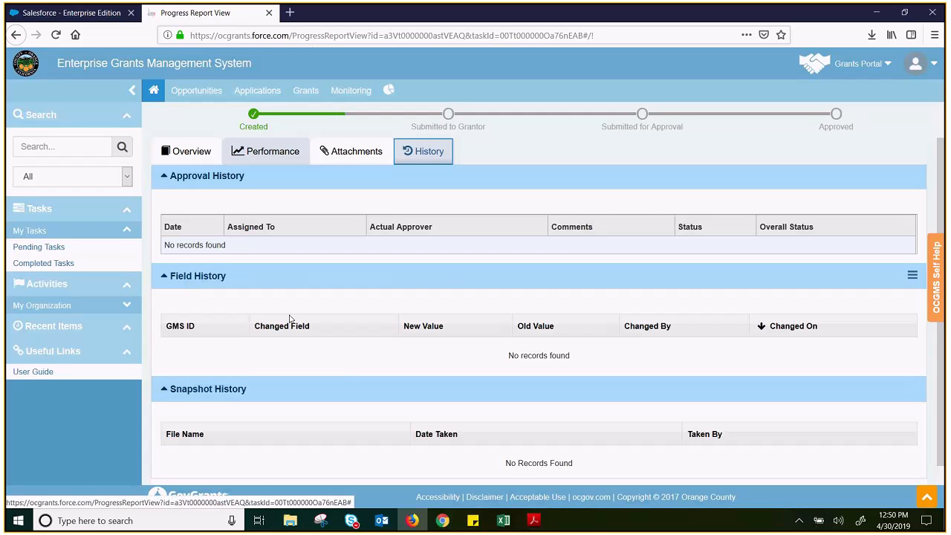
click(353, 355)
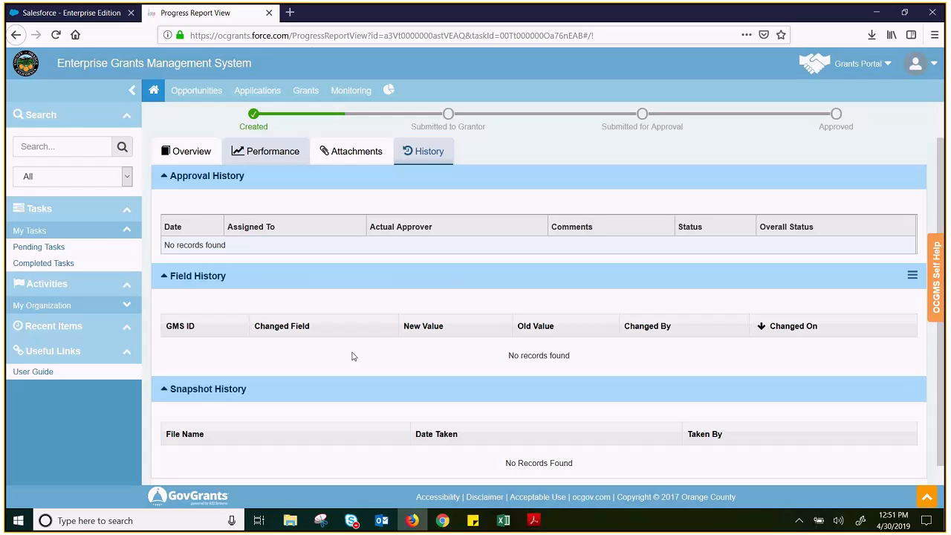
scroll(739, 303, up, 3)
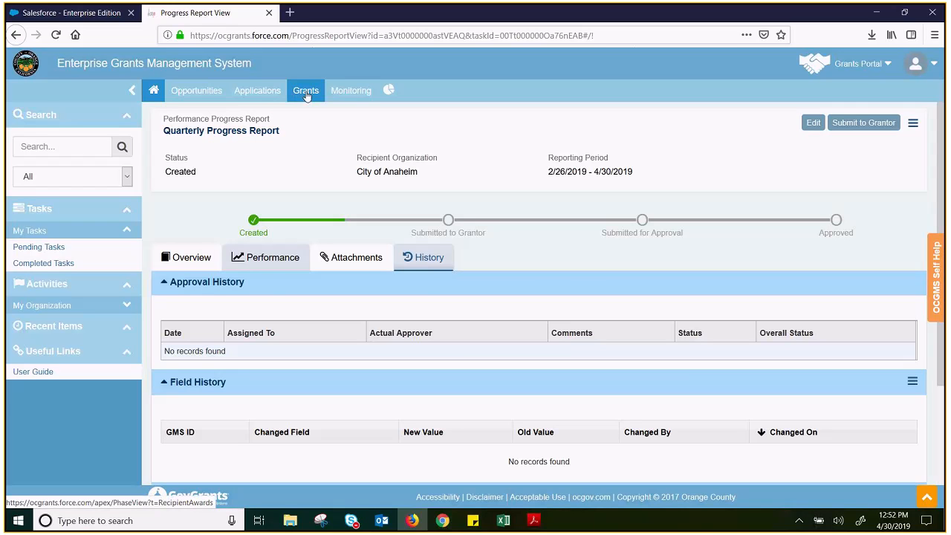
Open the RRWRG to City of Anaheim grant from the grants list and view its overview
click(306, 94)
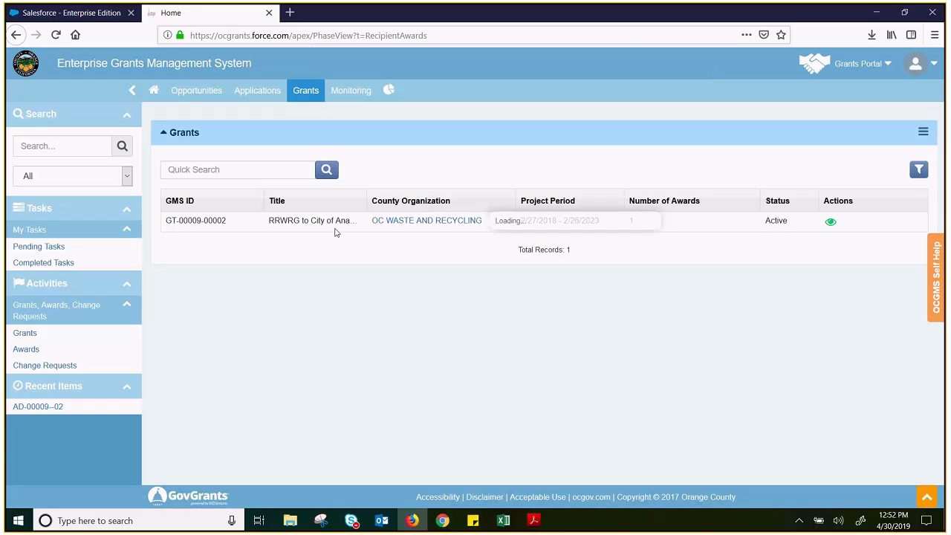
click(832, 223)
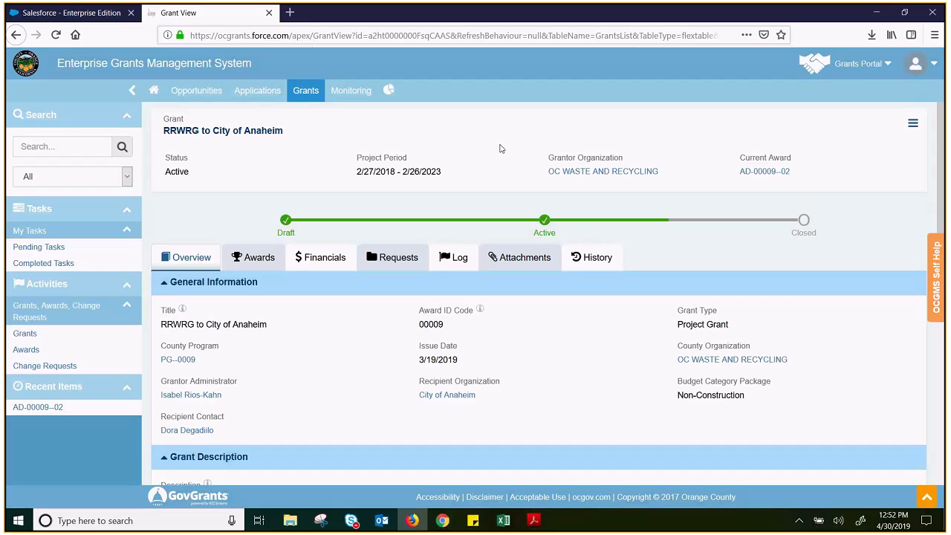
click(303, 93)
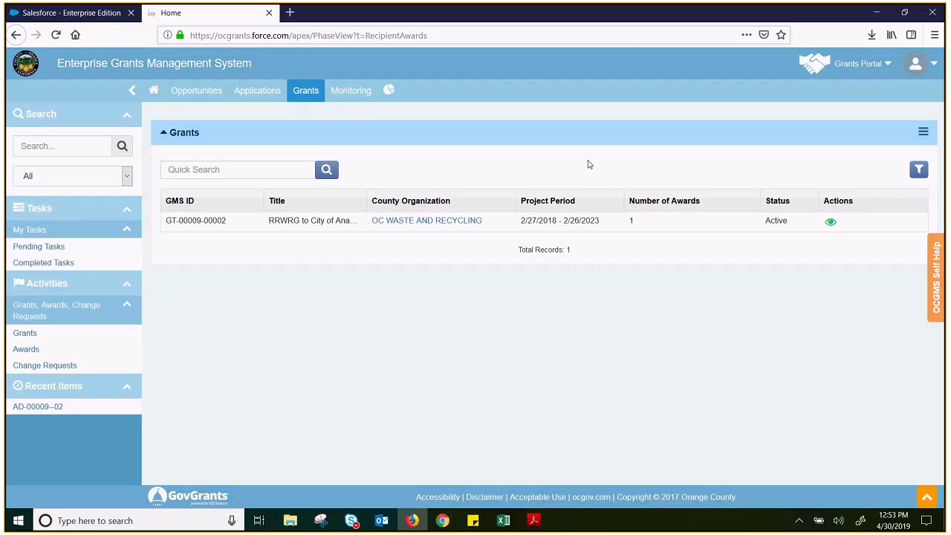
click(831, 224)
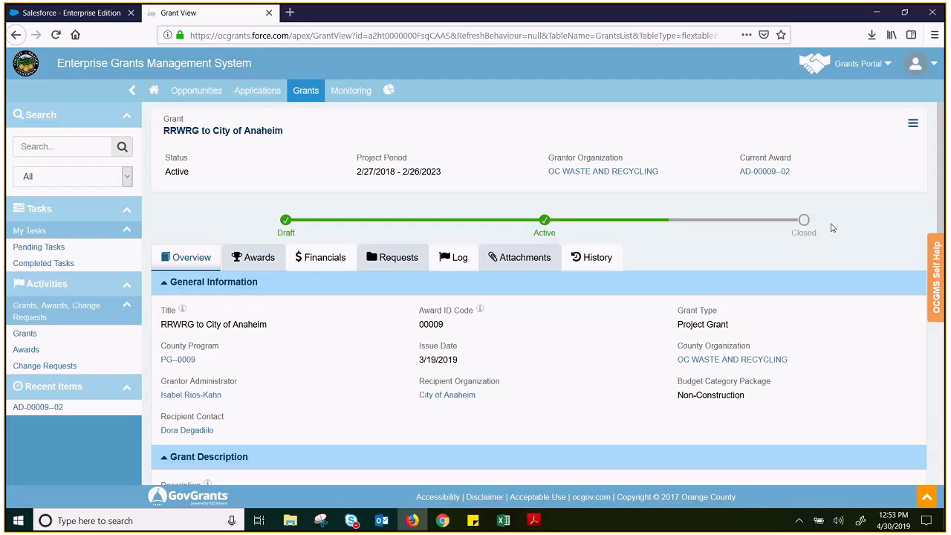
scroll(821, 227, down, 1)
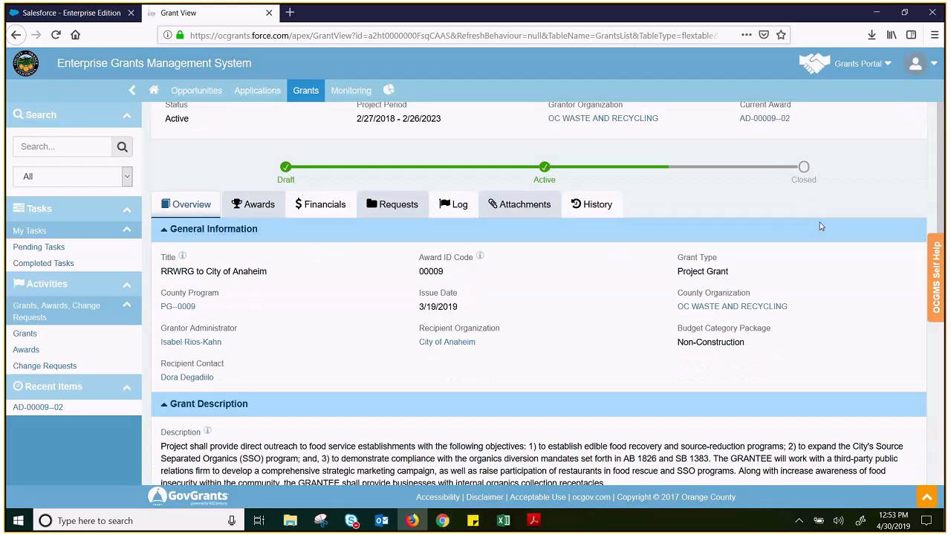
Review the grant's general information, description, project period details, accounting code and project/service areas in the overview
scroll(821, 226, up, 1)
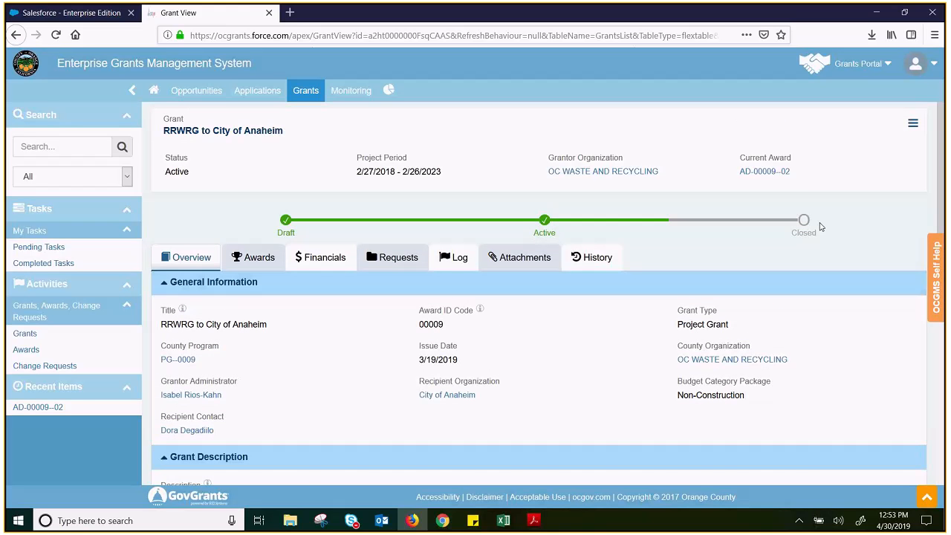
scroll(821, 227, down, 2)
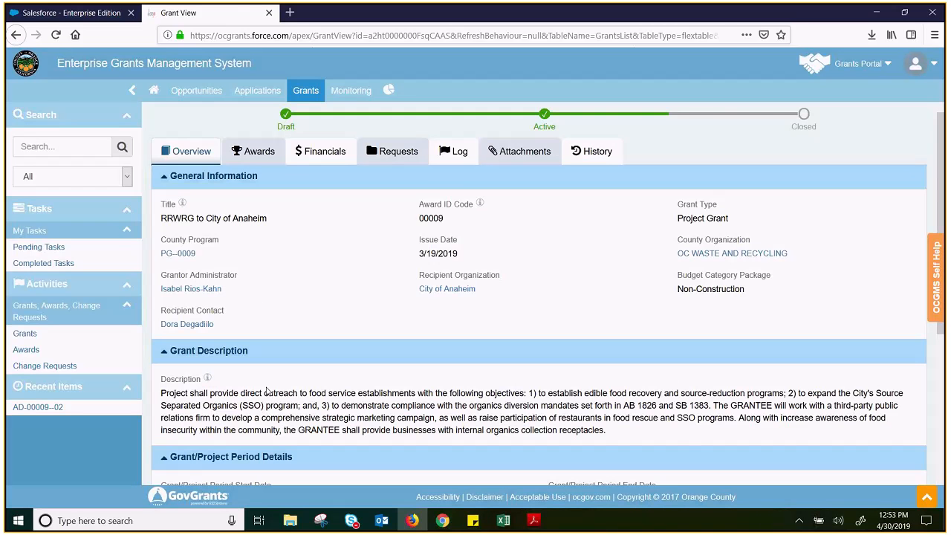
scroll(267, 391, down, 2)
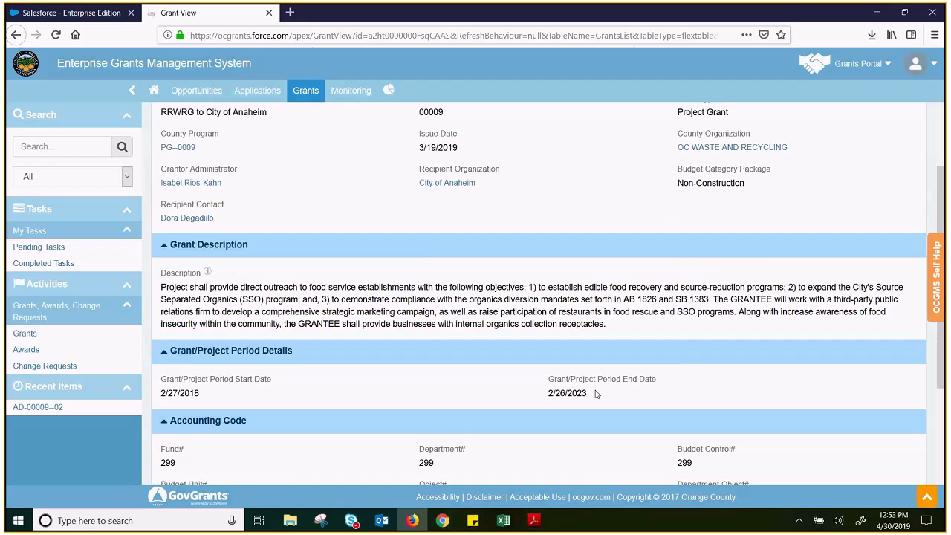
scroll(166, 371, down, 2)
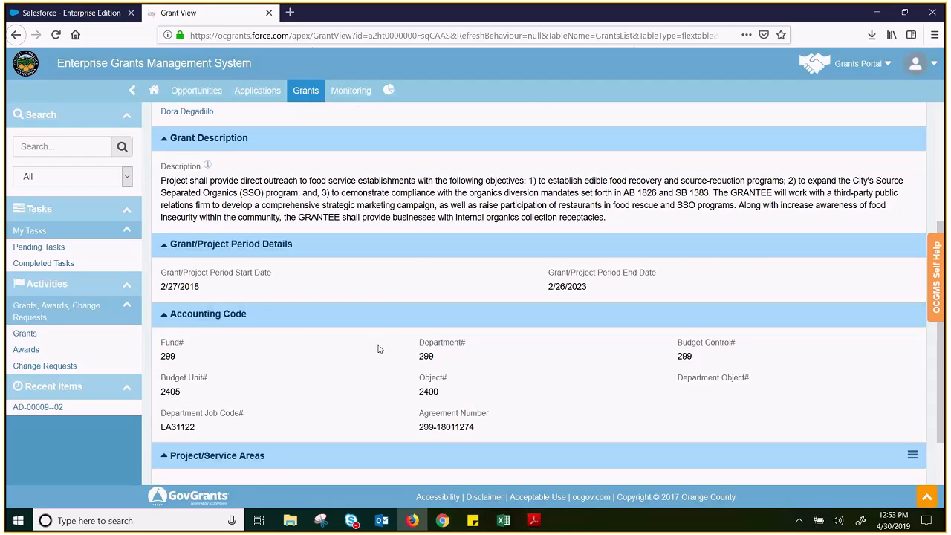
scroll(378, 348, down, 2)
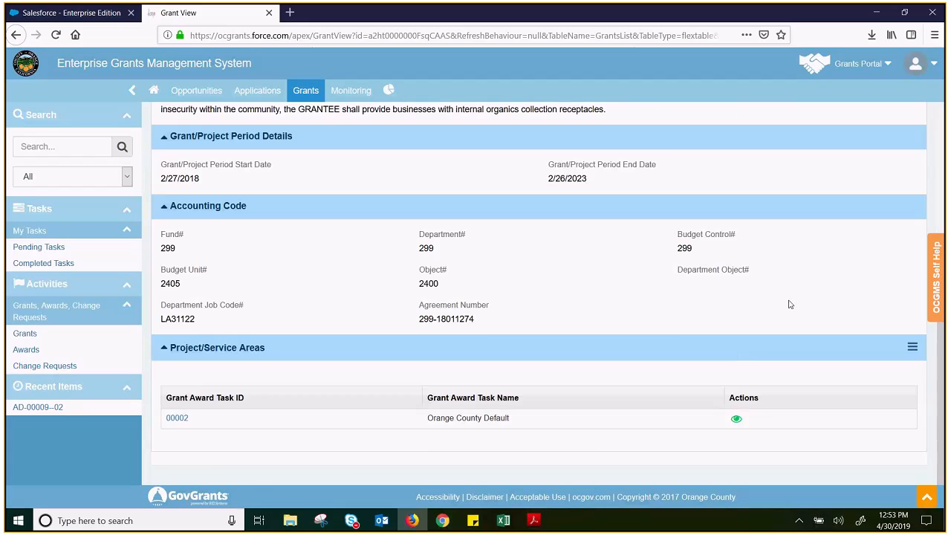
scroll(789, 305, up, 5)
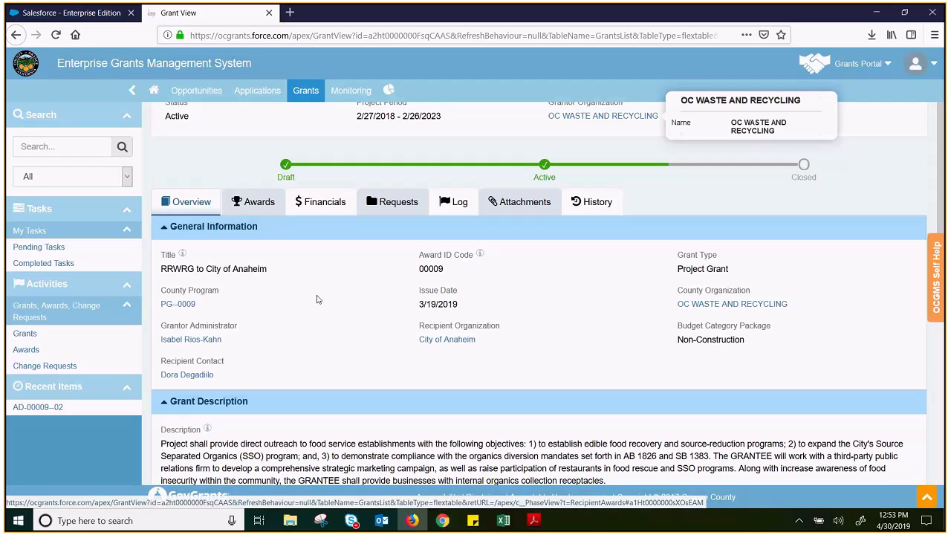
scroll(373, 312, down, 1)
scroll(373, 311, down, 2)
scroll(373, 309, up, 2)
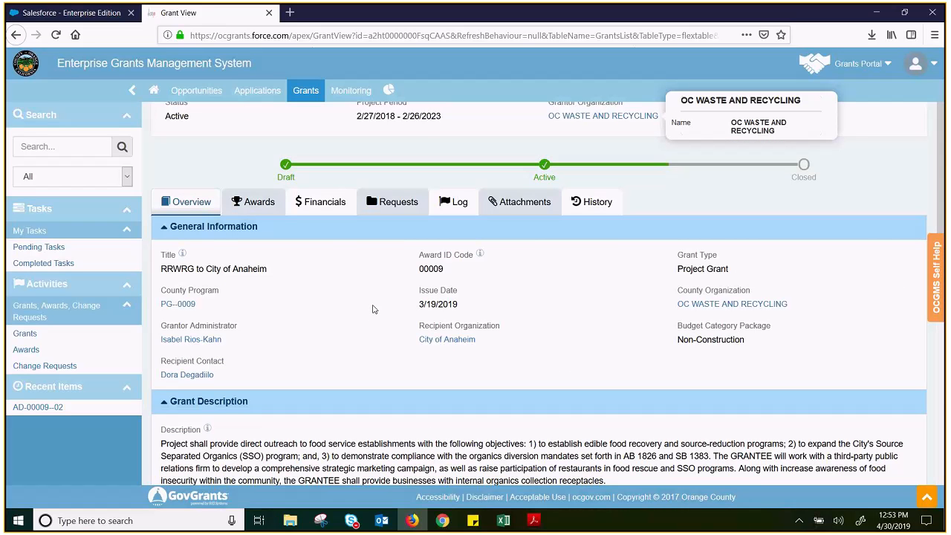
scroll(376, 312, down, 3)
scroll(378, 323, down, 2)
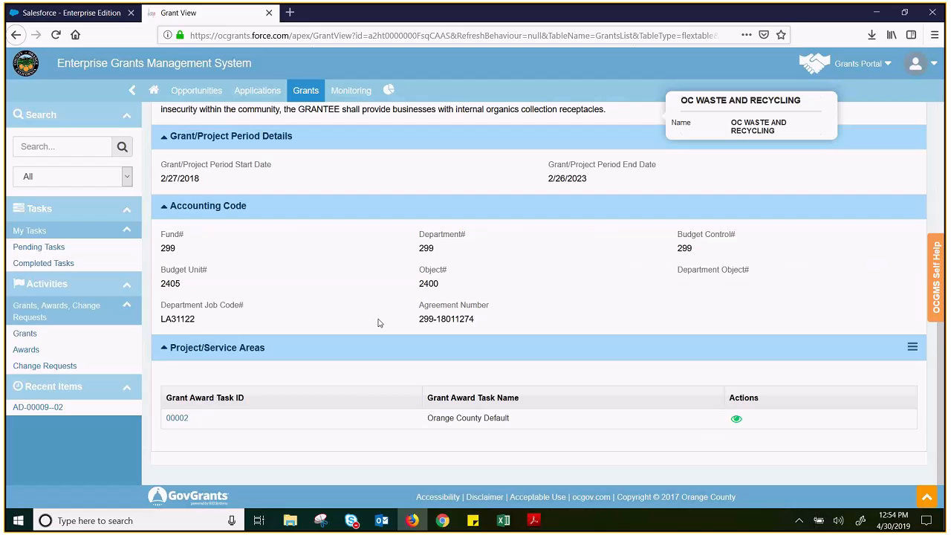
scroll(369, 365, up, 3)
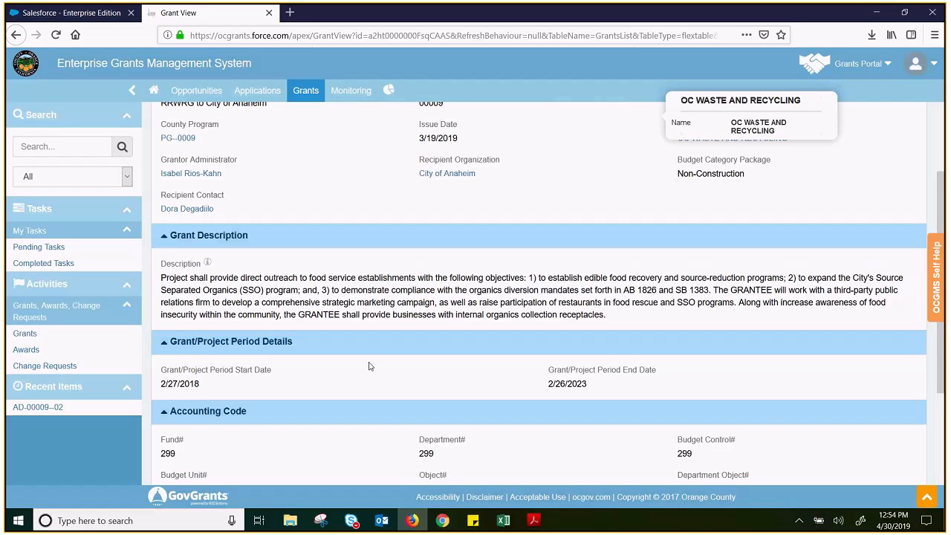
scroll(370, 366, up, 3)
scroll(369, 365, up, 1)
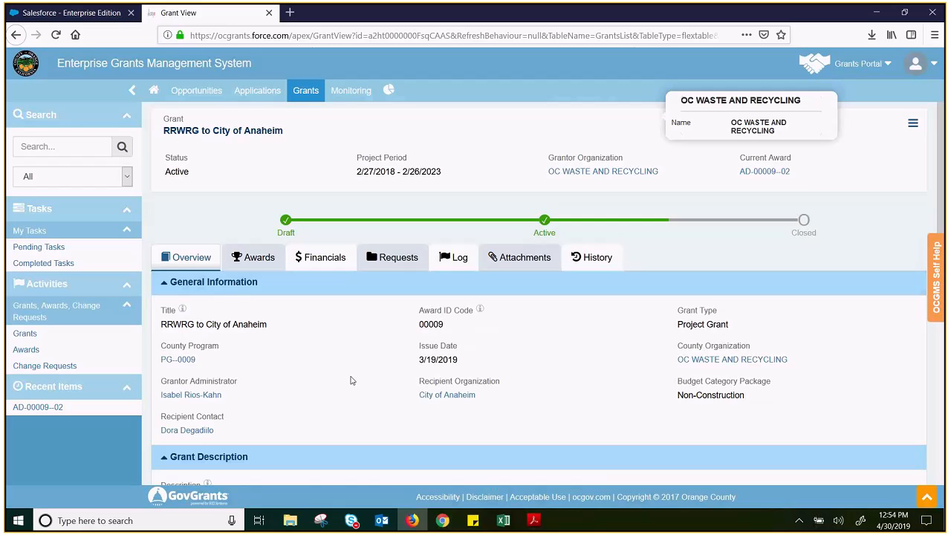
click(178, 259)
View the grant's awards list, and check its funding information and budget periods in the financials
click(255, 262)
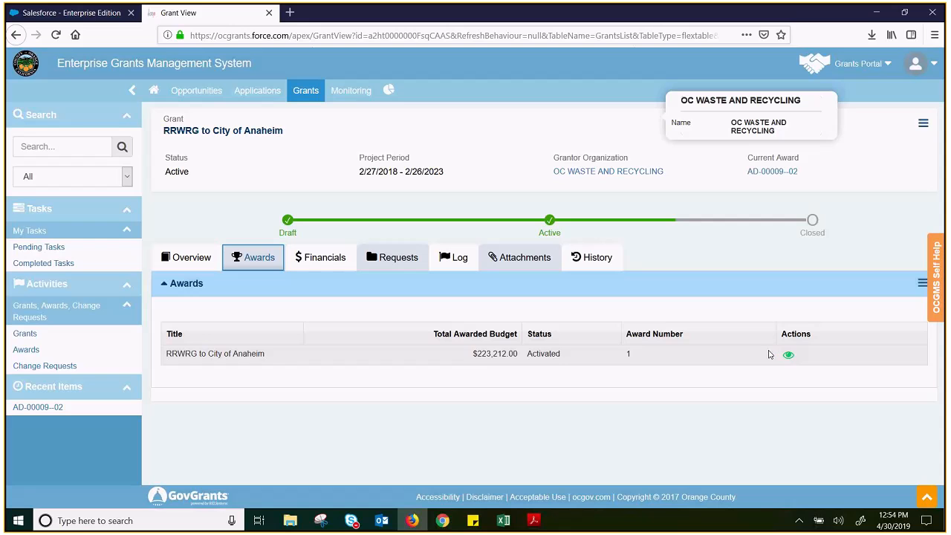
click(324, 260)
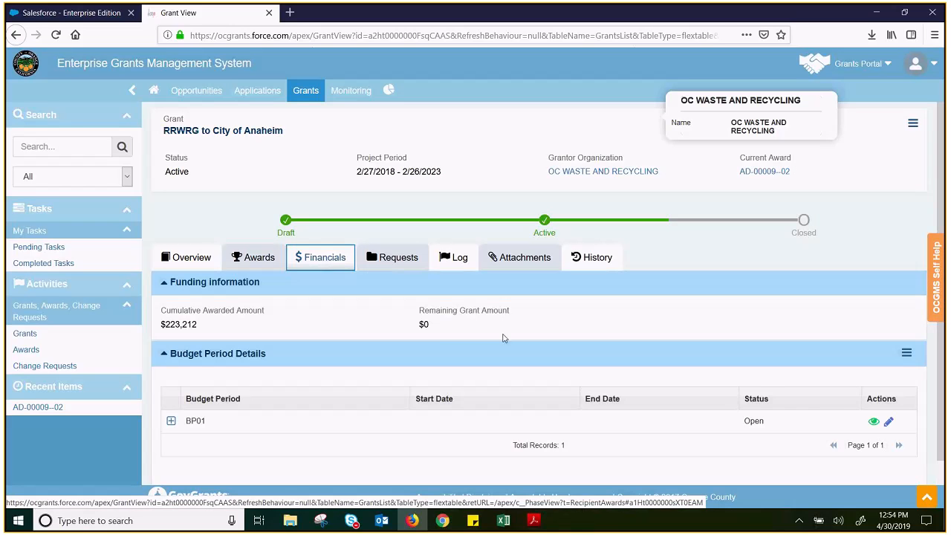
scroll(708, 297, down, 1)
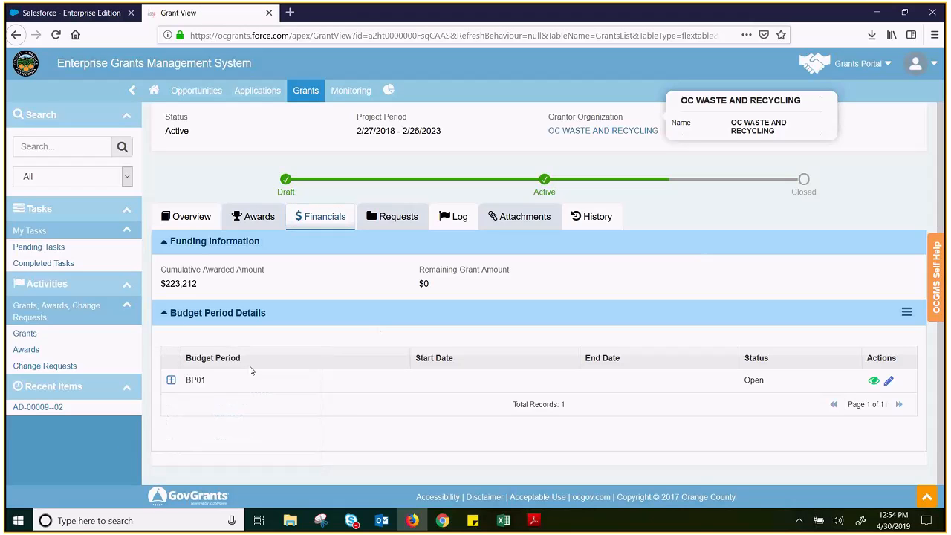
Expand budget period BP01 and its RRWRG to City of Anaheim award to examine the budget by category
click(173, 386)
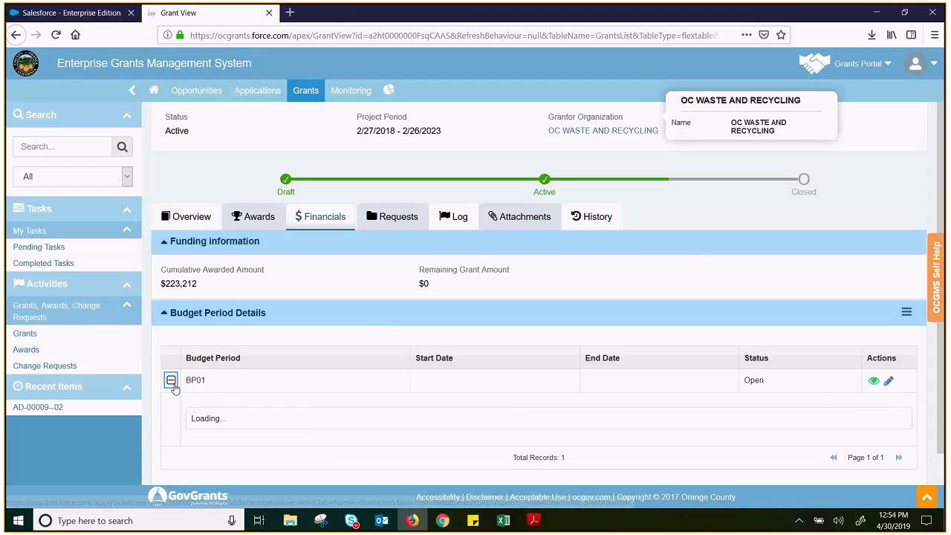
scroll(276, 389, down, 3)
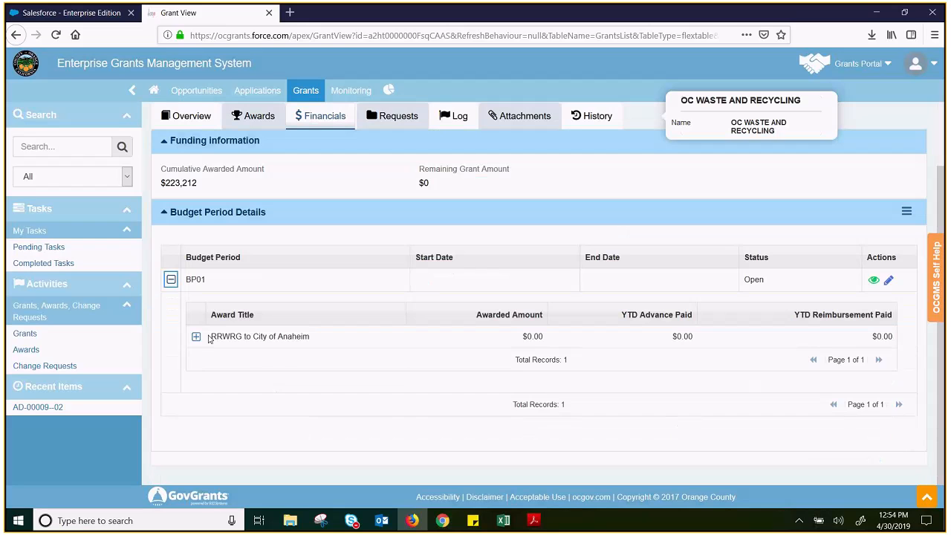
click(196, 336)
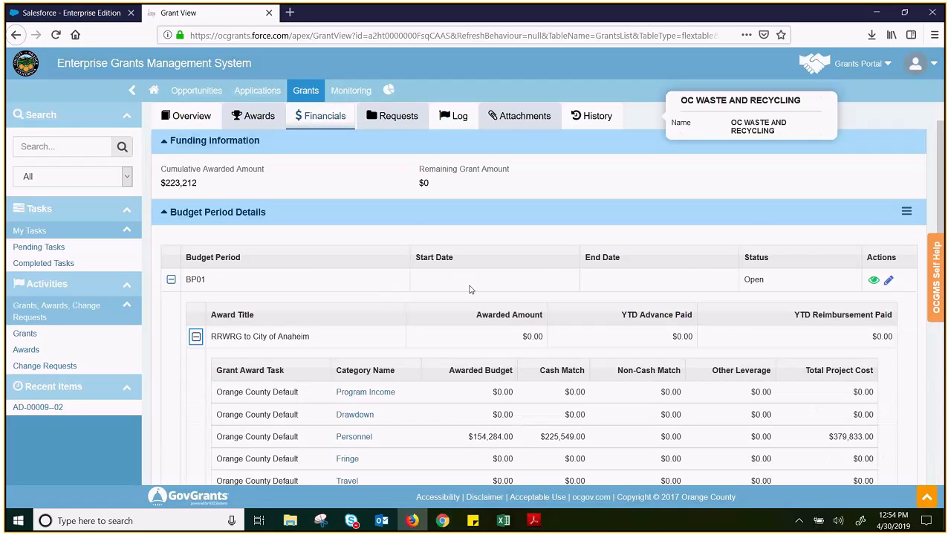
scroll(445, 339, down, 3)
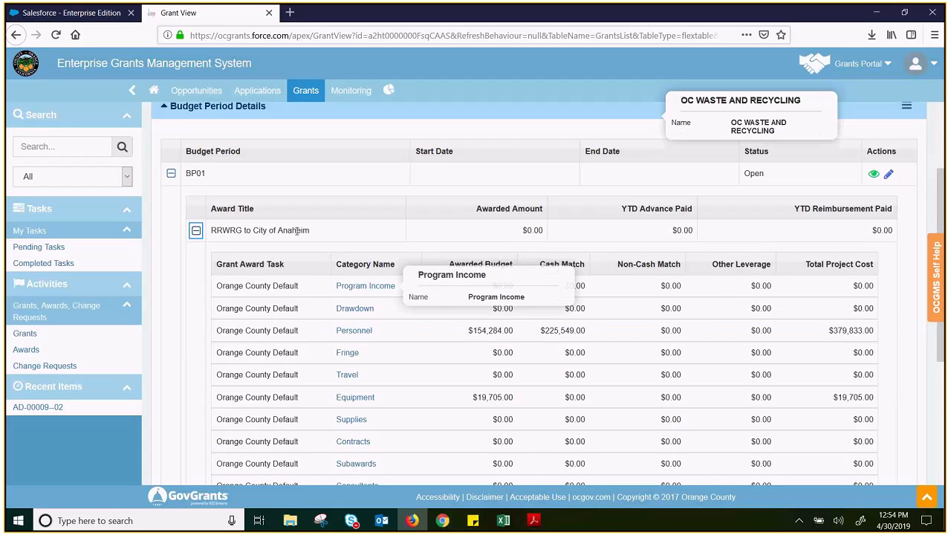
scroll(281, 186, down, 3)
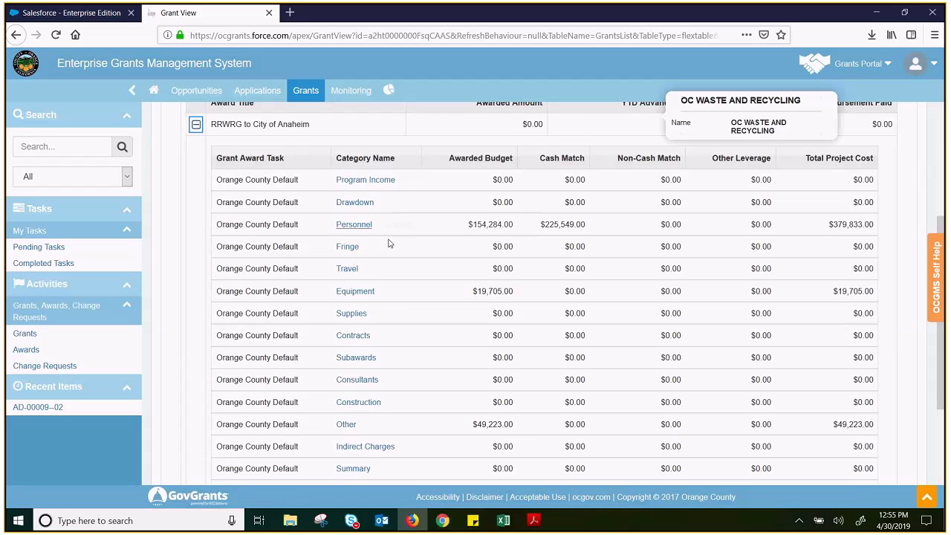
scroll(394, 245, down, 3)
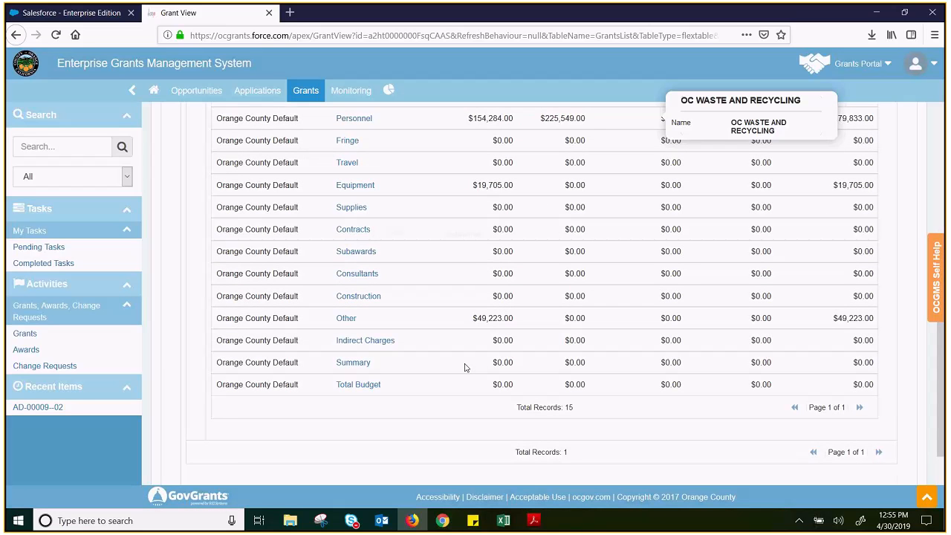
scroll(465, 367, up, 2)
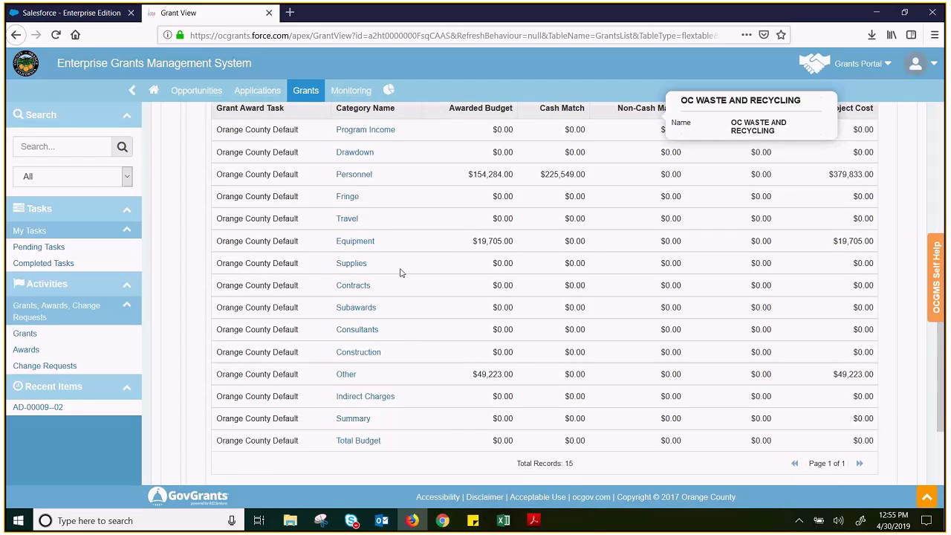
scroll(400, 272, up, 2)
scroll(671, 312, up, 5)
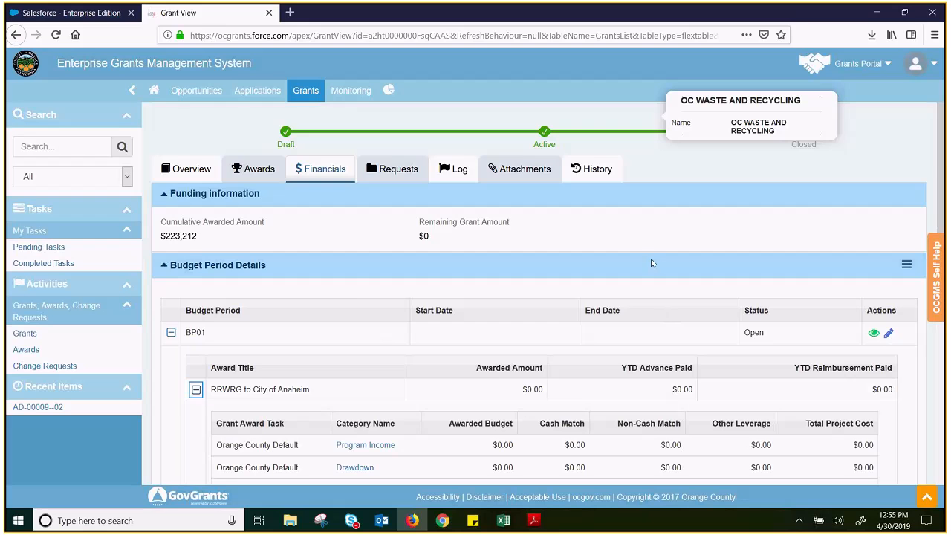
Collapse the award's category breakdown and budget period BP01
scroll(651, 263, down, 4)
click(195, 230)
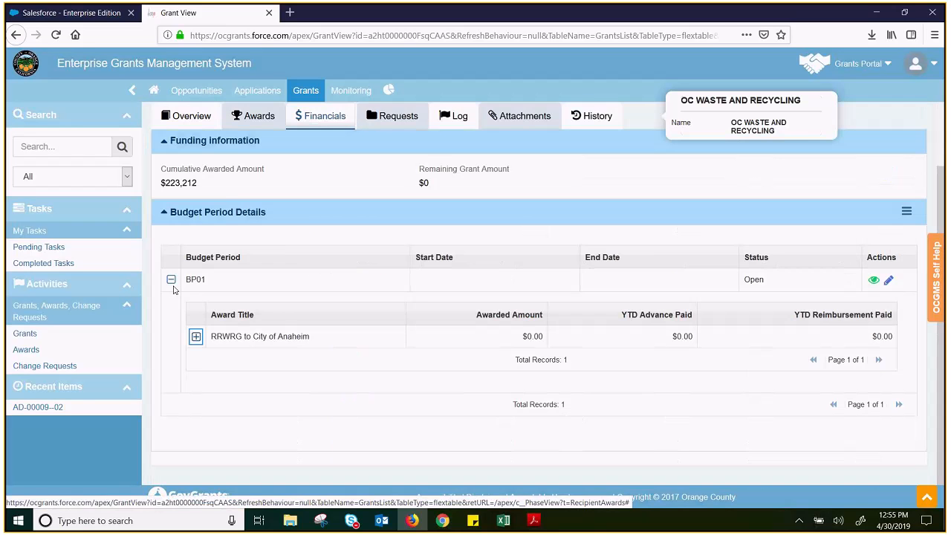
click(171, 281)
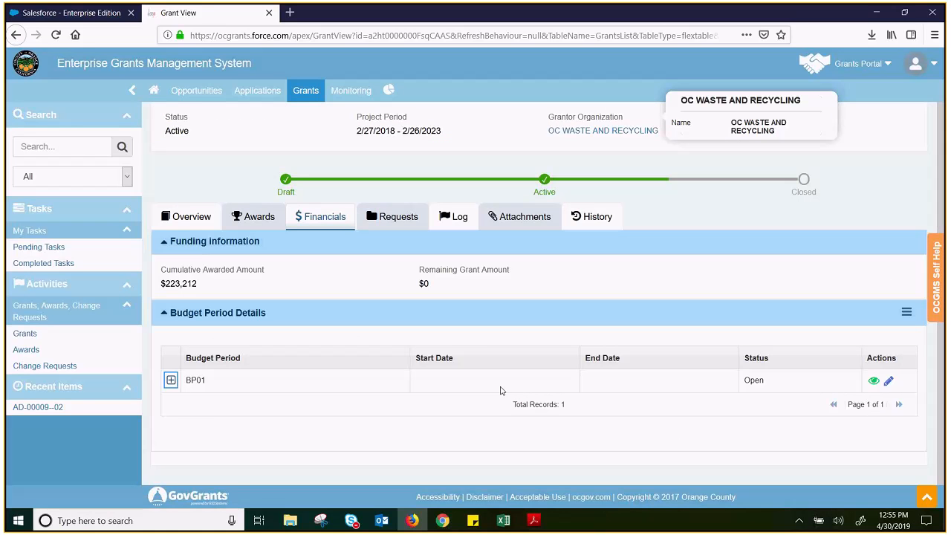
Reopen budget period BP01 and its award's category breakdown, and review them alongside the grant's funding information
click(171, 380)
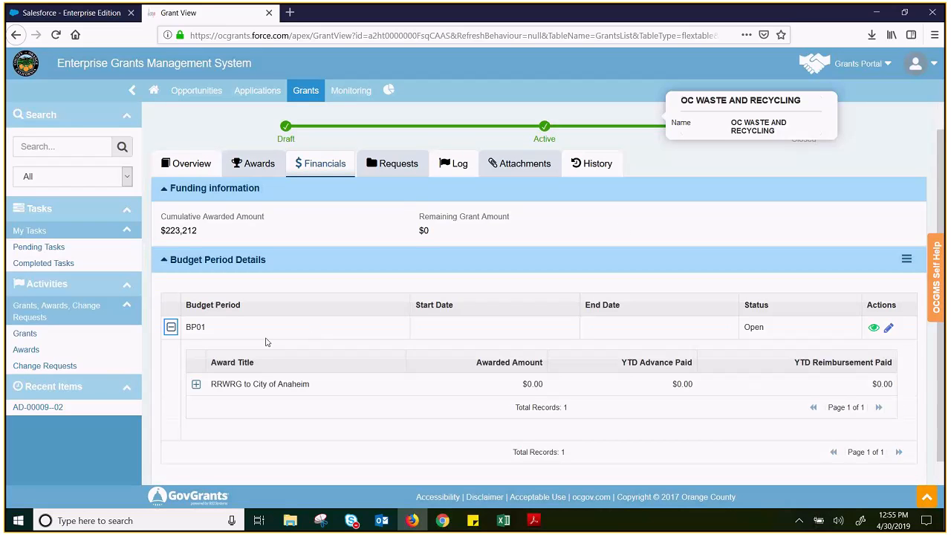
click(196, 383)
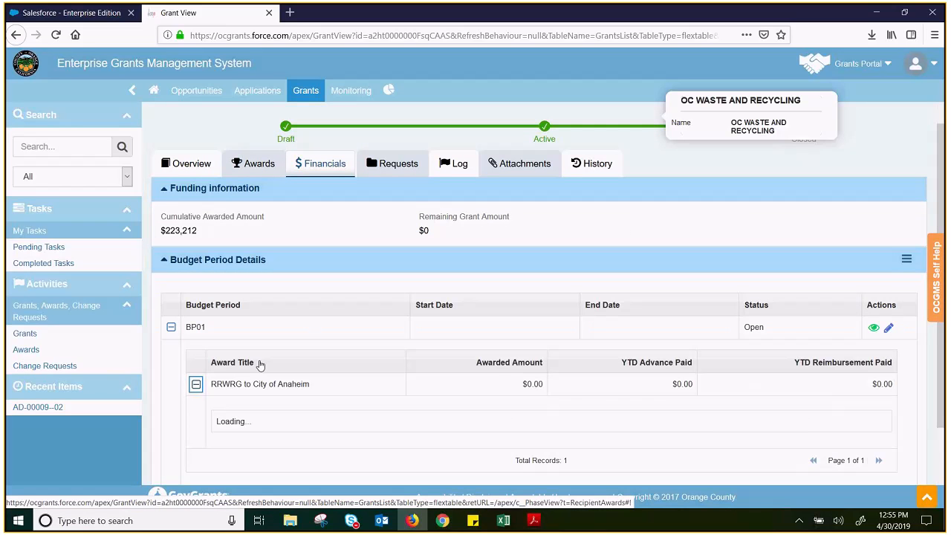
scroll(368, 339, down, 6)
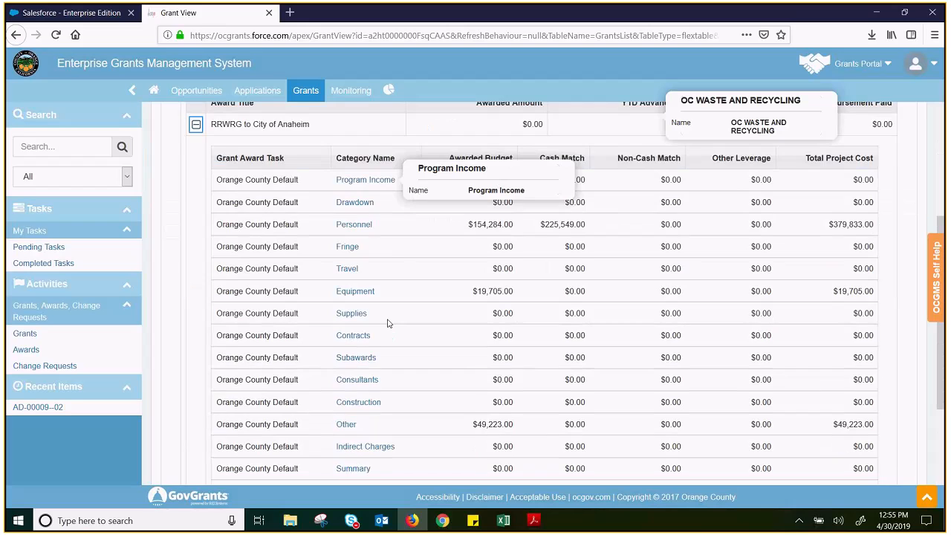
scroll(404, 296, up, 5)
scroll(404, 296, up, 3)
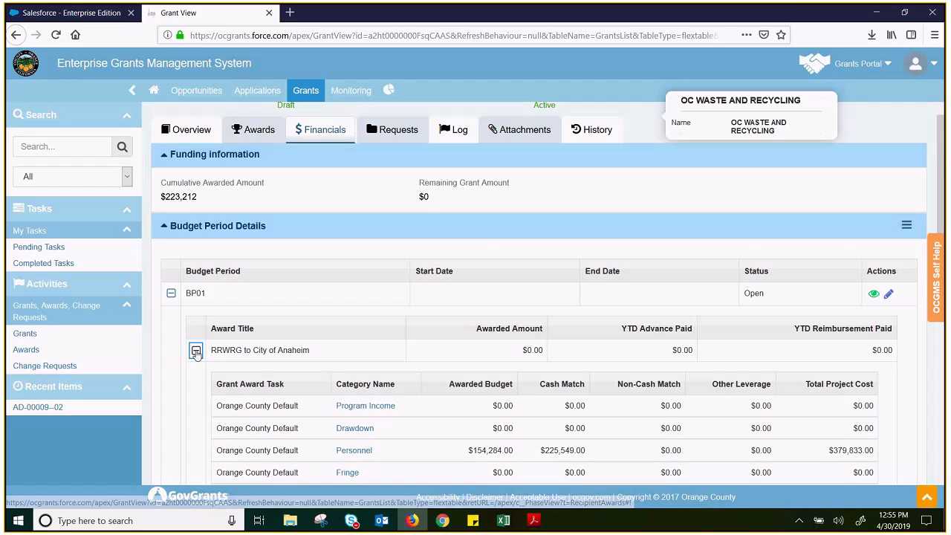
scroll(650, 319, down, 1)
scroll(642, 341, up, 4)
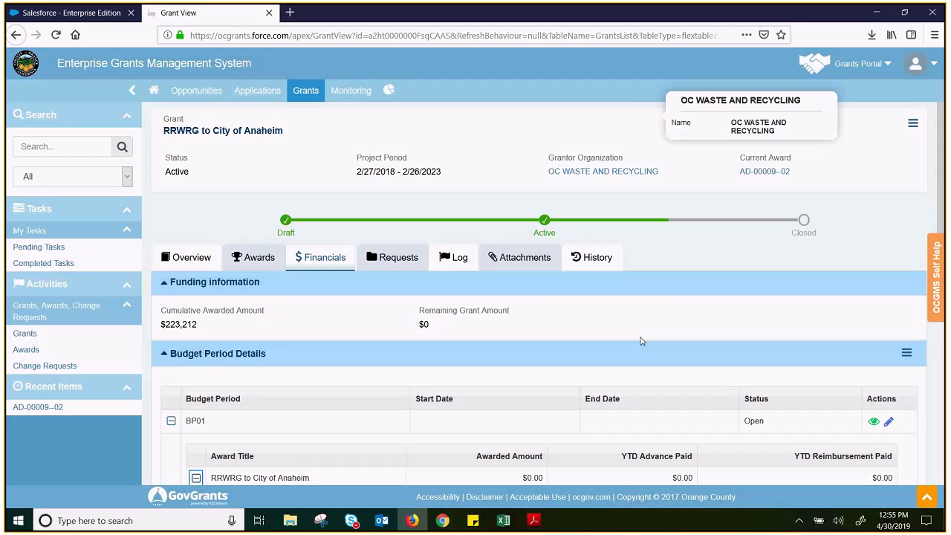
scroll(365, 414, down, 4)
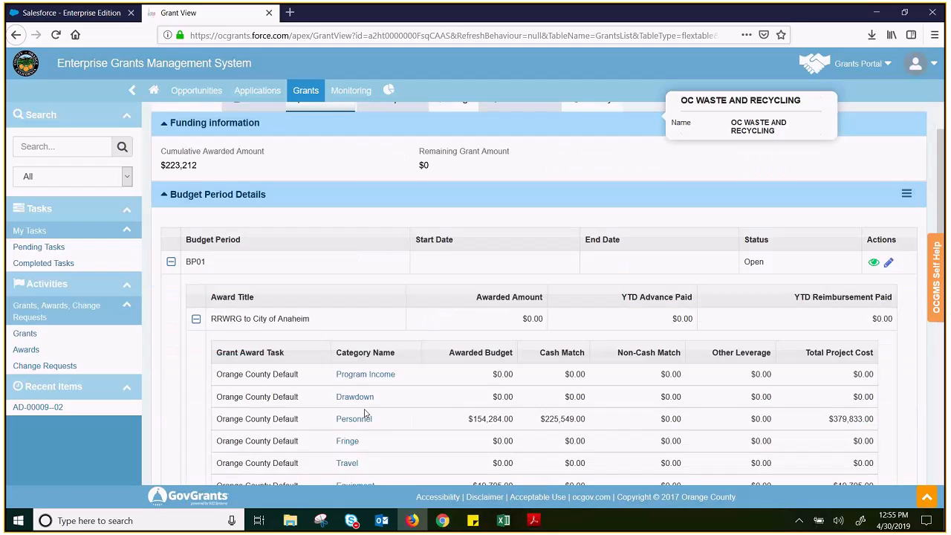
scroll(462, 360, up, 4)
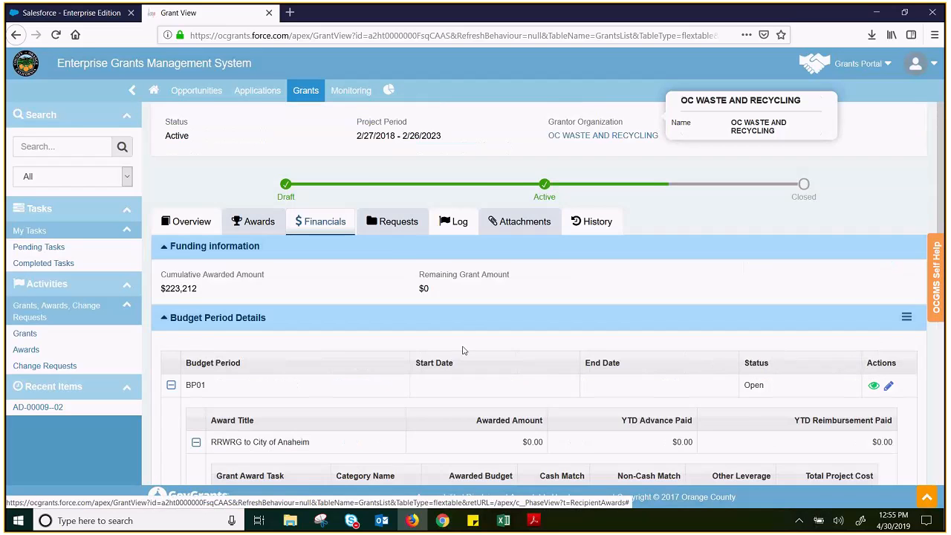
Check the grant's closeout requests, and review the log of payment requests, progress reports and amendments
click(385, 268)
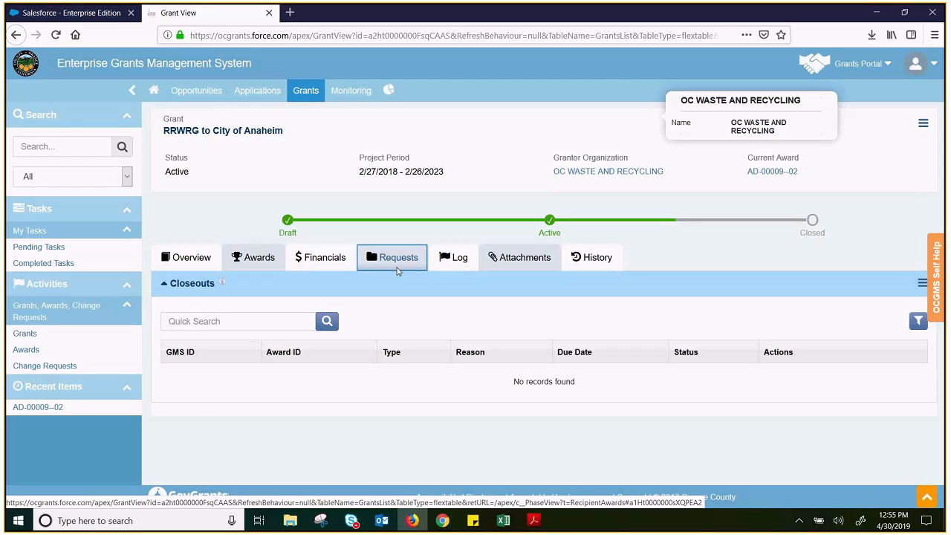
click(442, 267)
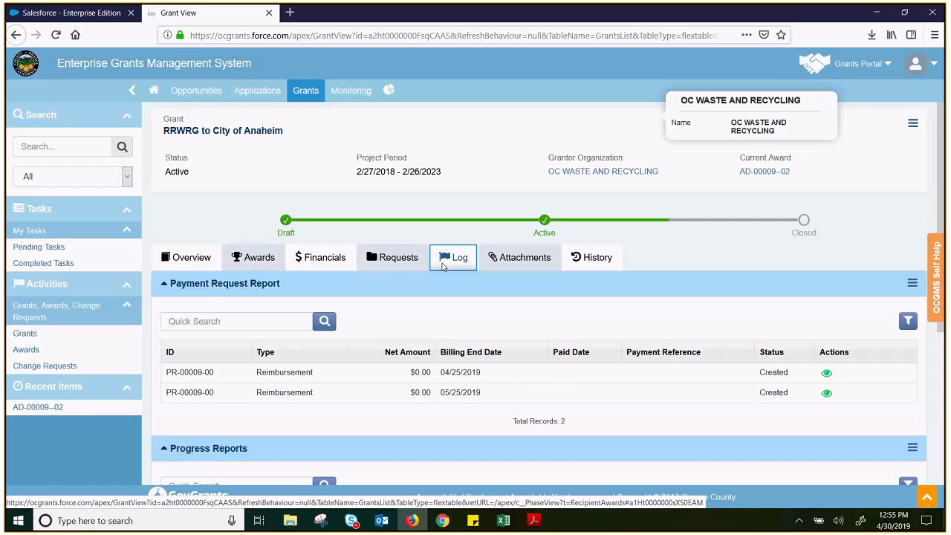
scroll(443, 268, down, 3)
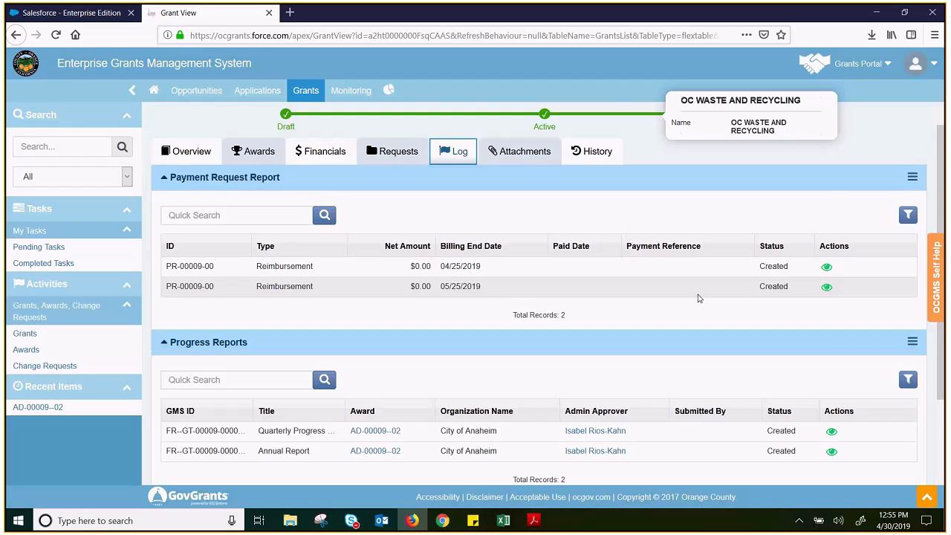
scroll(429, 289, down, 4)
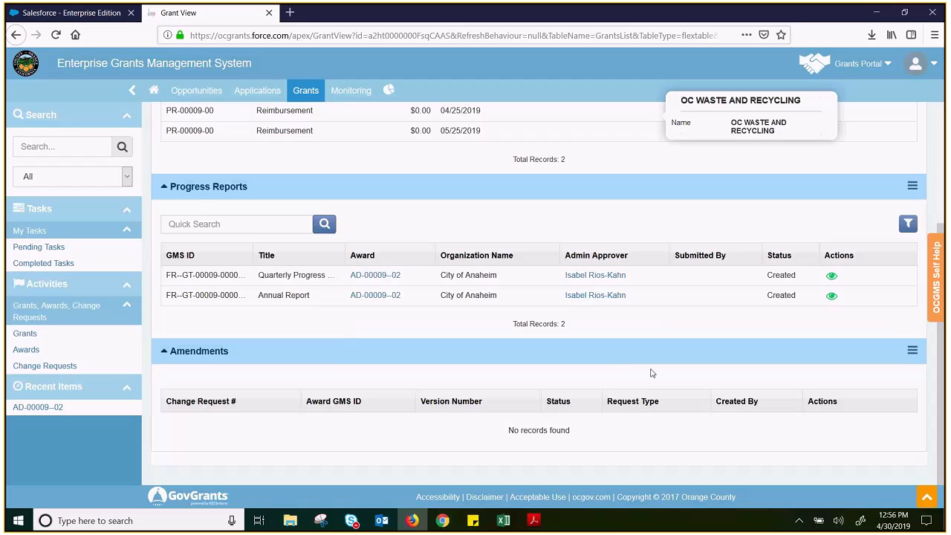
Review the grant's log, and open the reimbursement payment request with billing end date 04/25/2019 for editing
scroll(651, 373, up, 5)
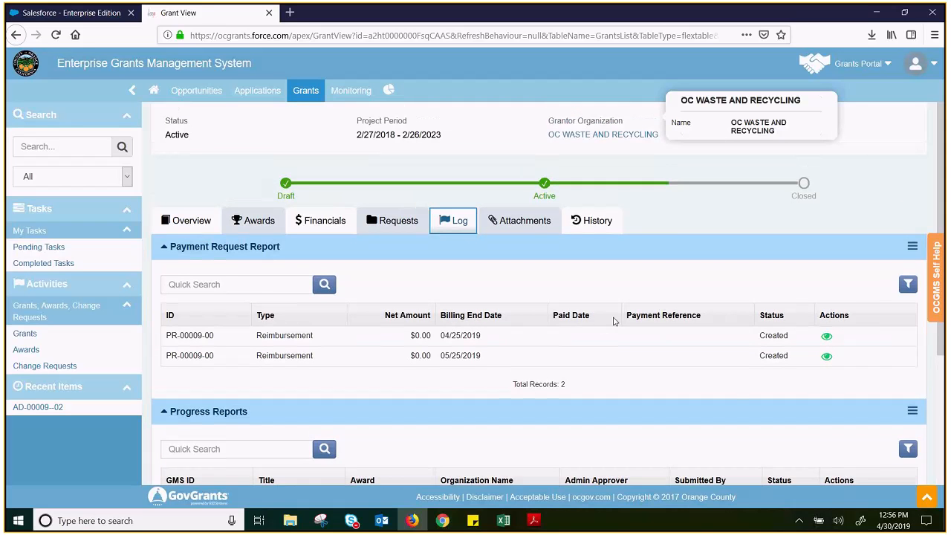
scroll(615, 318, down, 3)
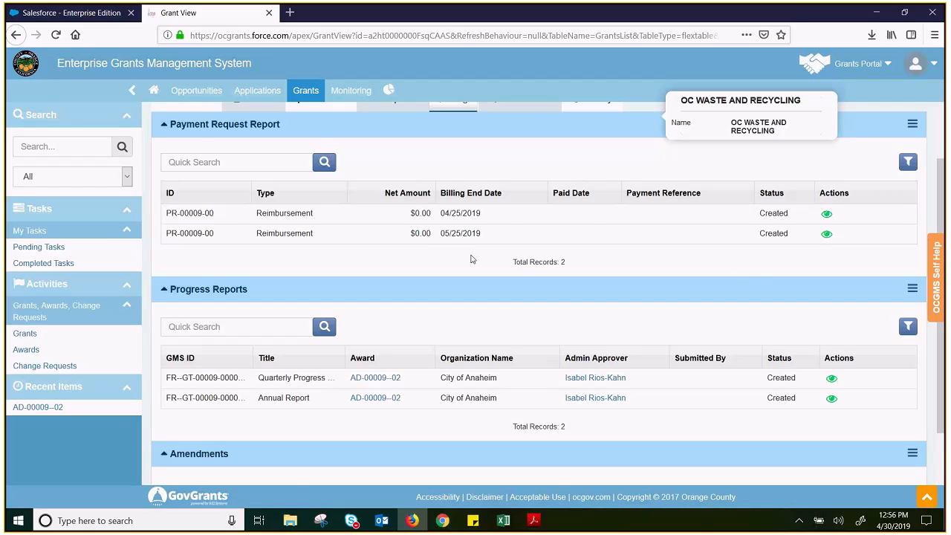
scroll(471, 259, up, 1)
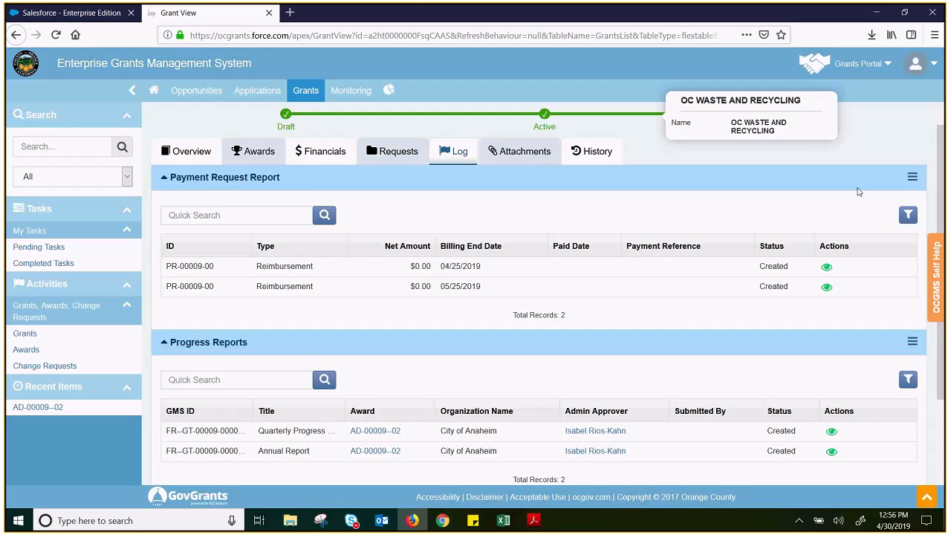
click(826, 269)
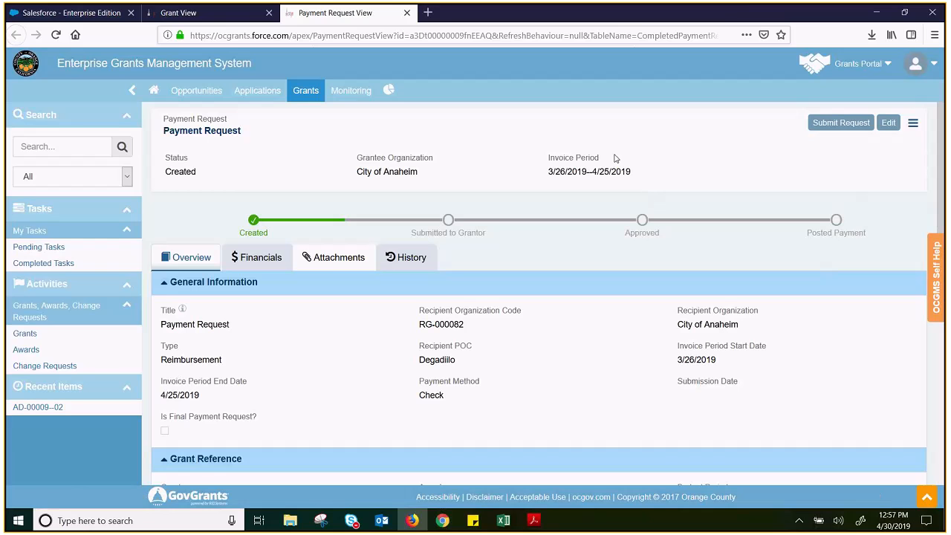
drag(374, 35, 381, 36)
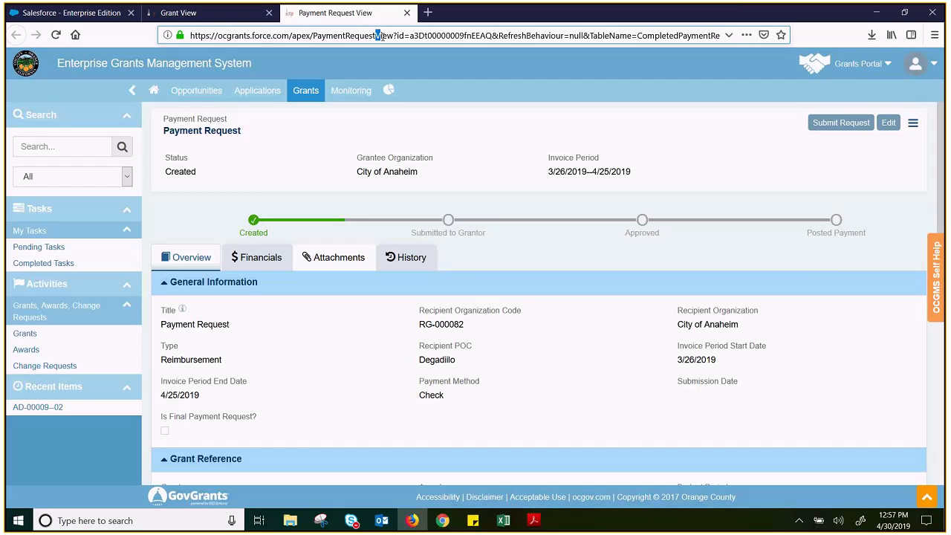
click(889, 122)
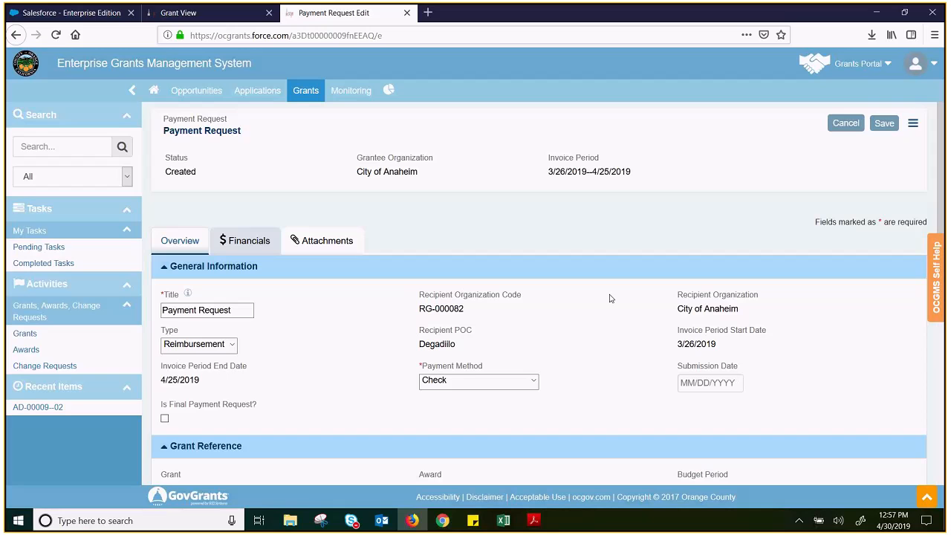
Check the available choices for the payment request's type and payment method in the general information
scroll(566, 302, down, 3)
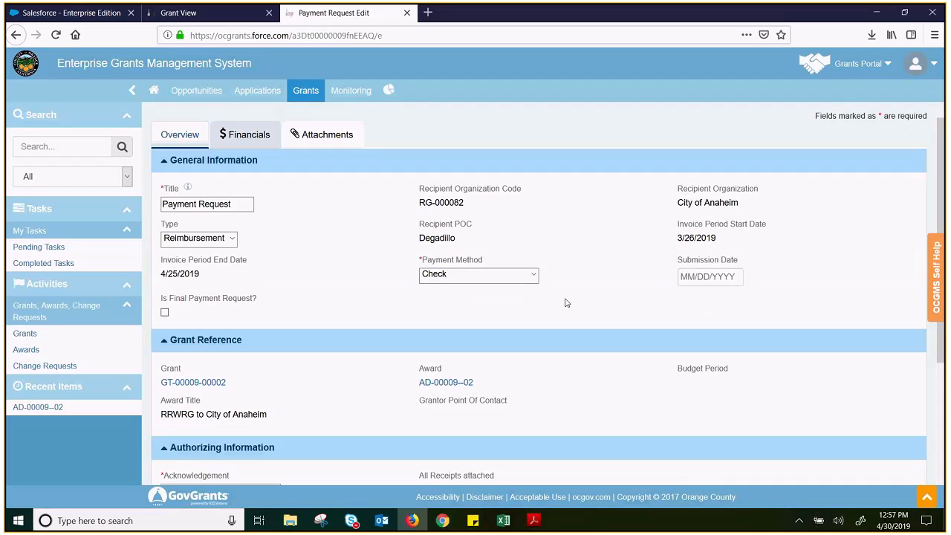
click(232, 242)
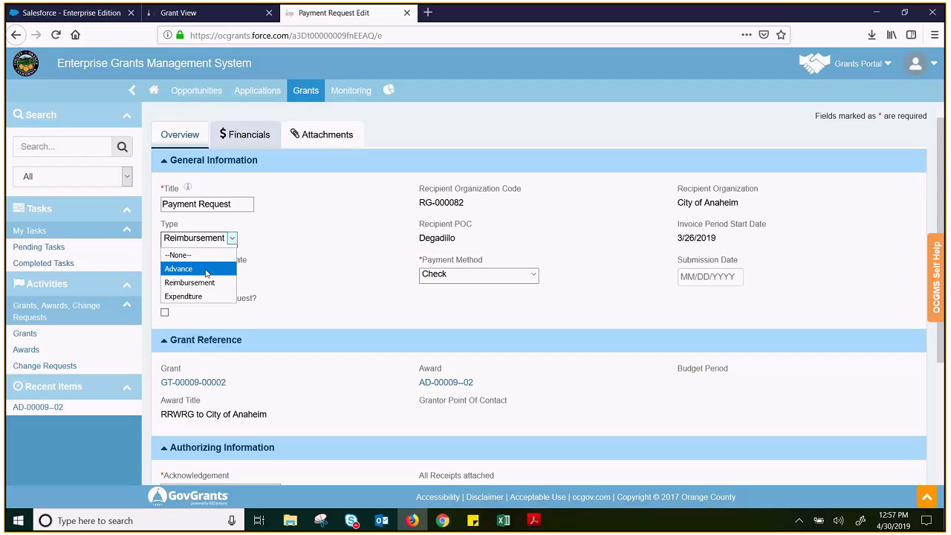
click(498, 263)
click(500, 273)
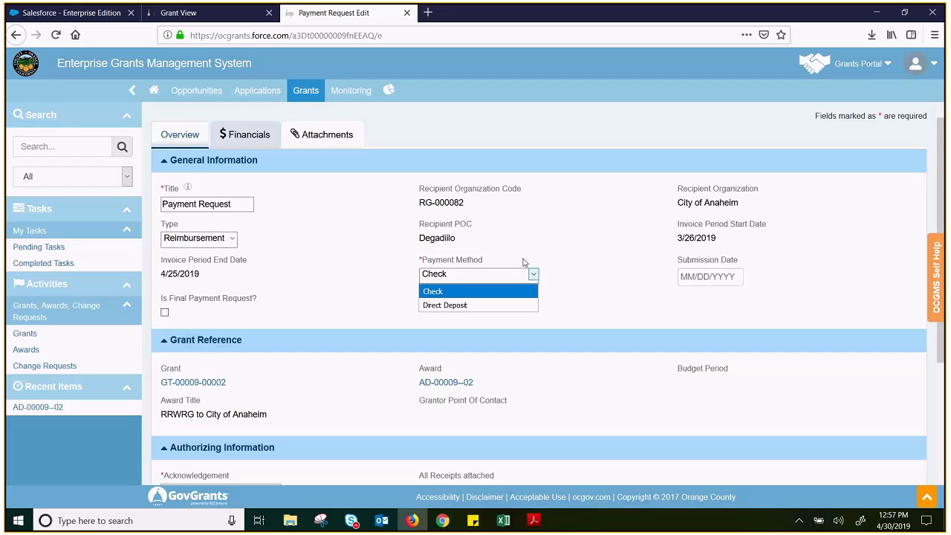
click(529, 246)
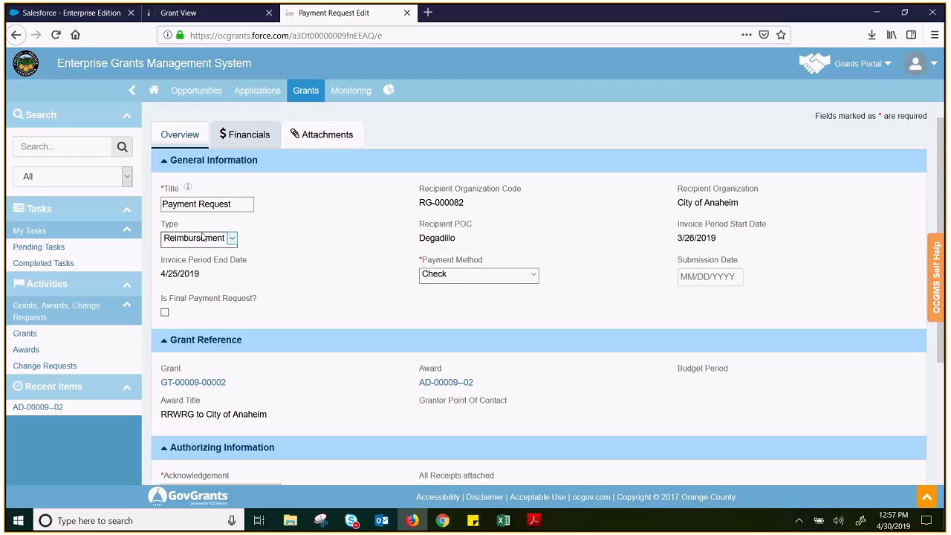
Set the payment request's acknowledgement to I Agree and mark all receipts as attached
scroll(346, 237, down, 3)
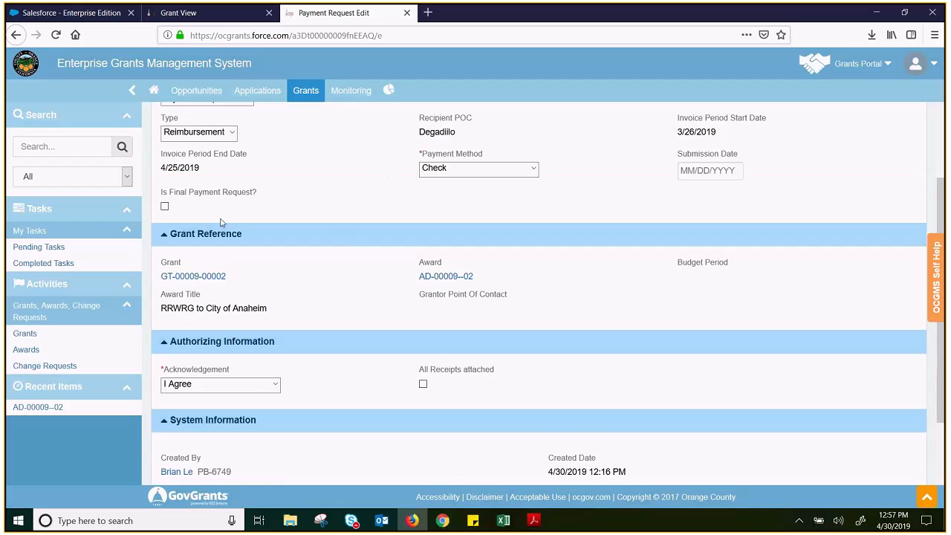
scroll(387, 315, down, 1)
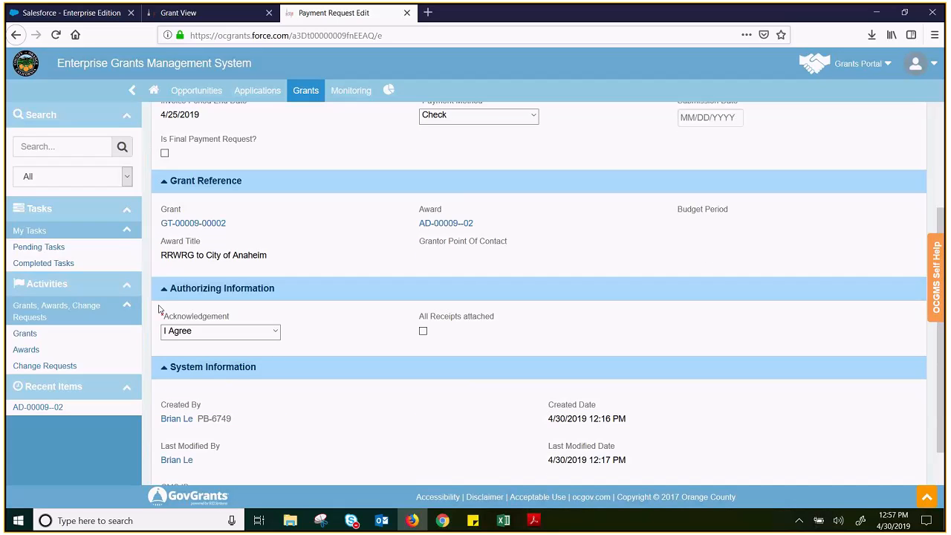
click(215, 331)
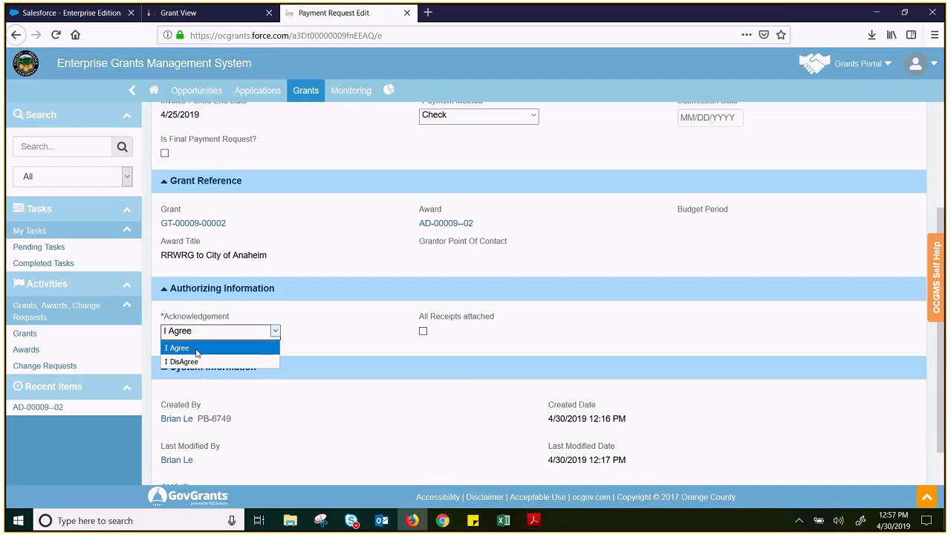
click(197, 350)
click(423, 331)
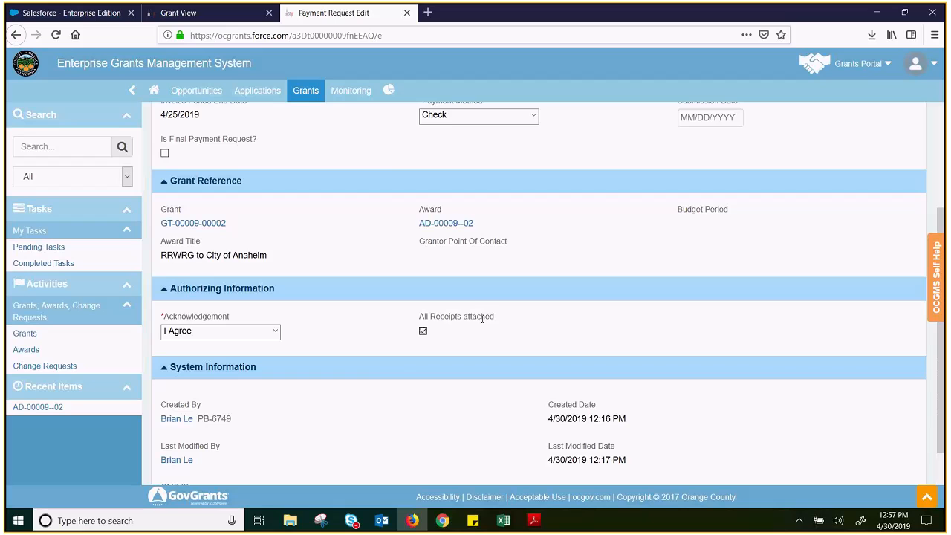
Look at the submission date calendar and the final payment request option without choosing a value
scroll(483, 319, up, 5)
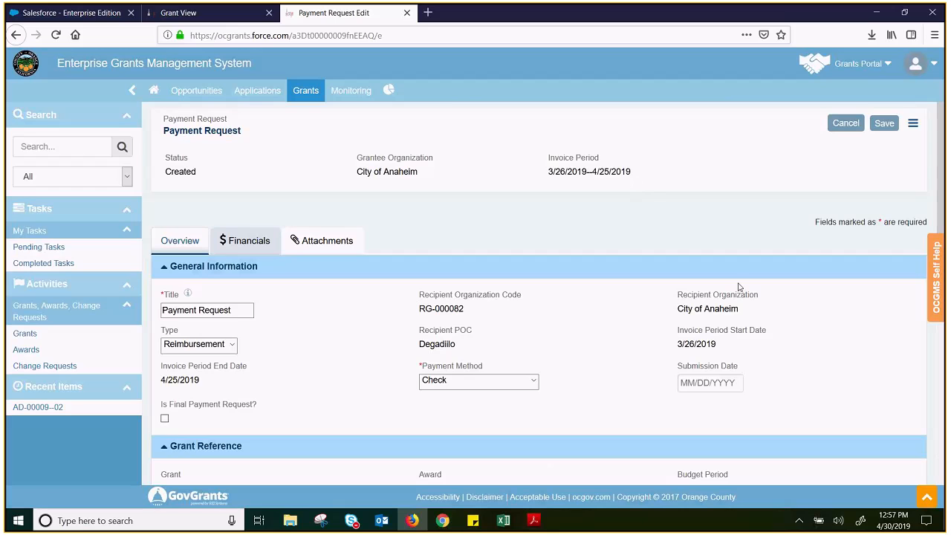
click(732, 384)
click(732, 384)
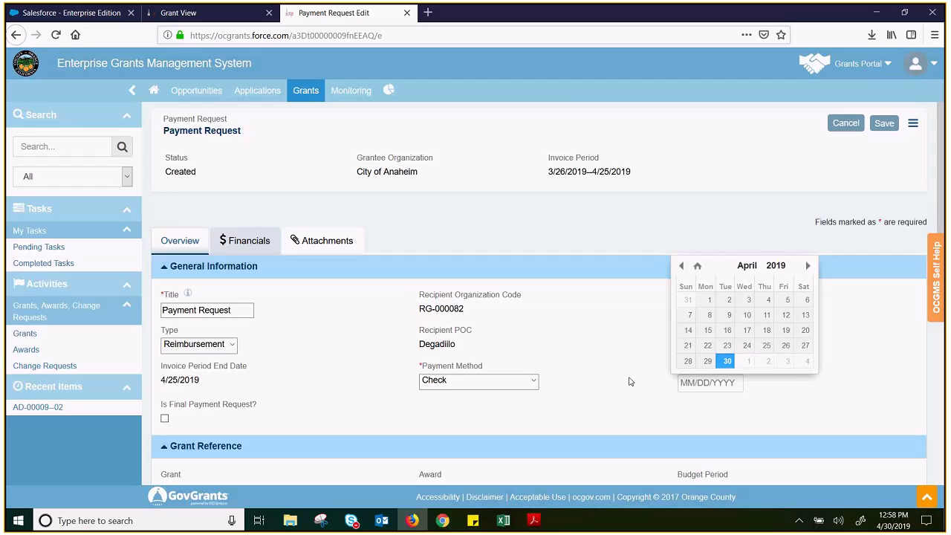
click(568, 336)
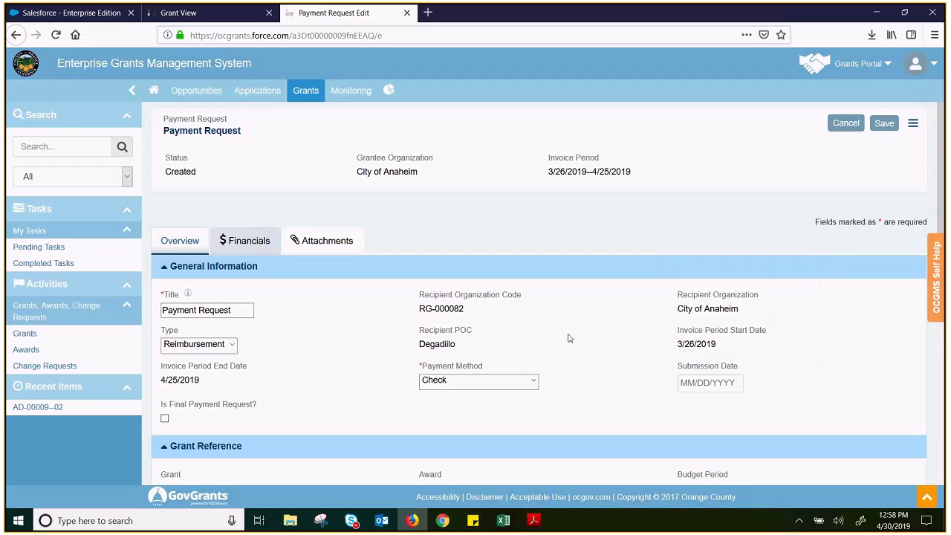
scroll(576, 342, down, 3)
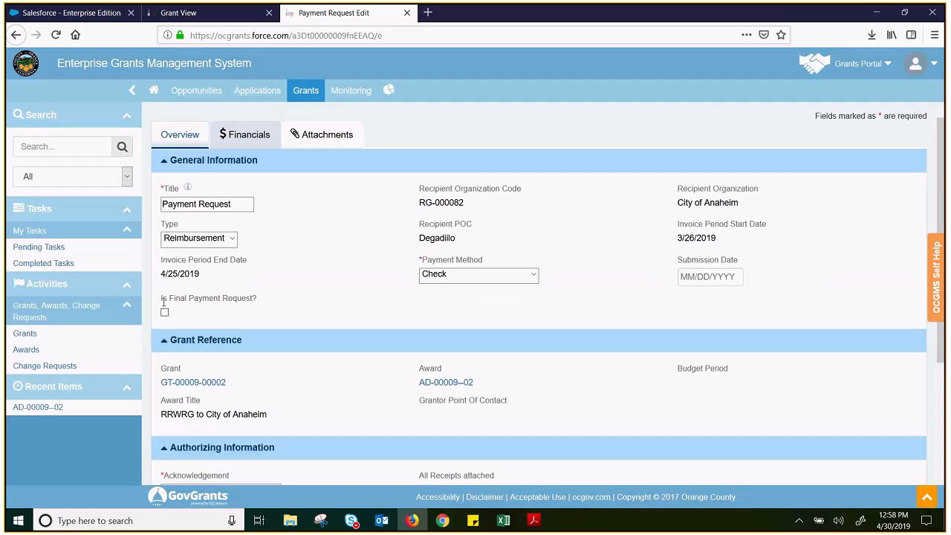
drag(161, 297, 262, 307)
click(232, 323)
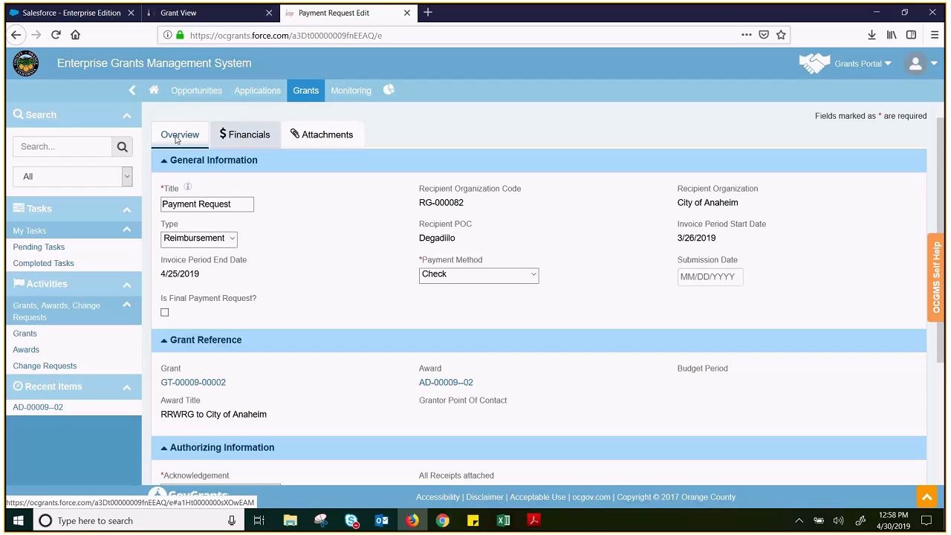
Review the payment request's budget period amounts and its reimbursement table by budget category
click(234, 141)
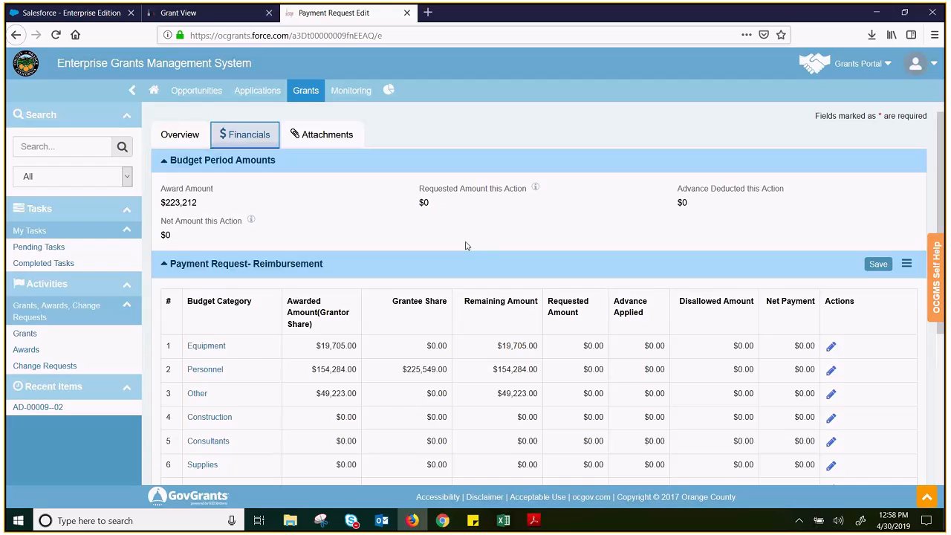
scroll(450, 263, down, 1)
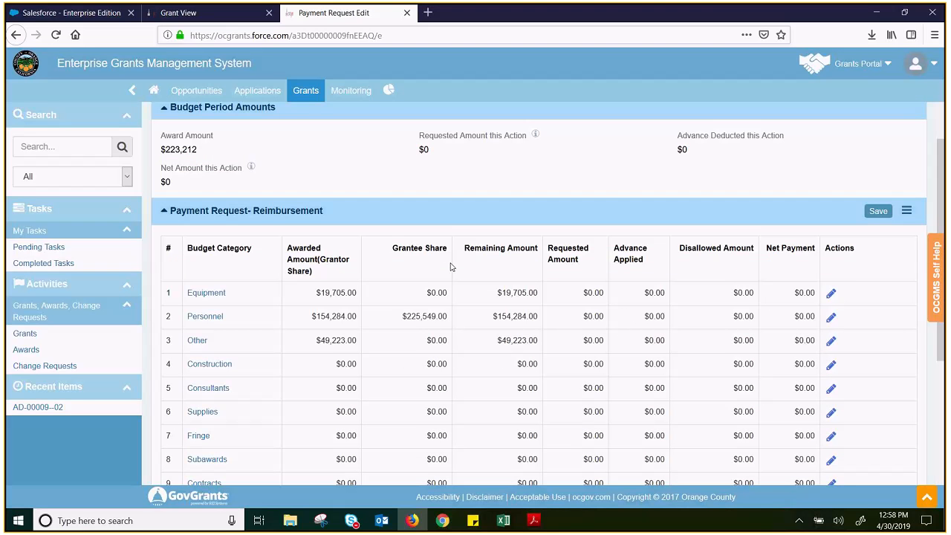
scroll(451, 267, down, 1)
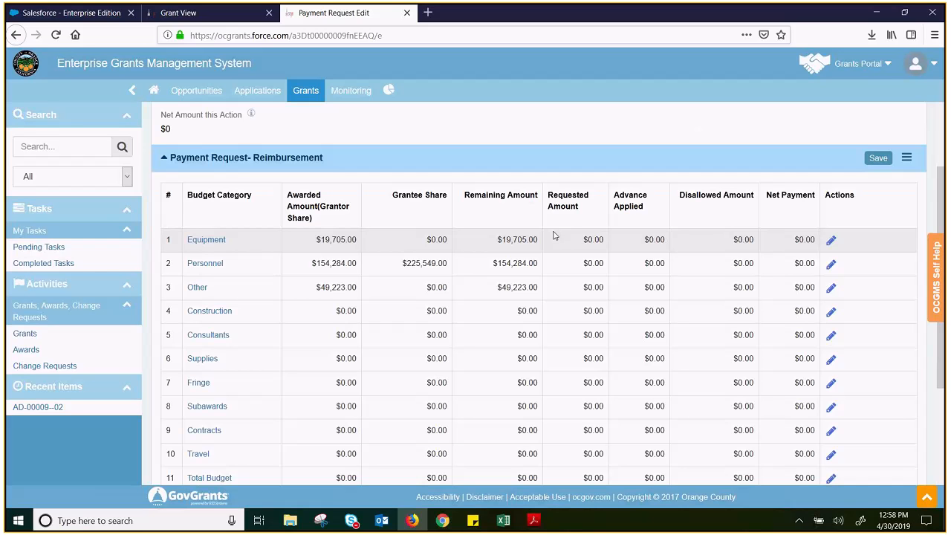
scroll(557, 238, up, 3)
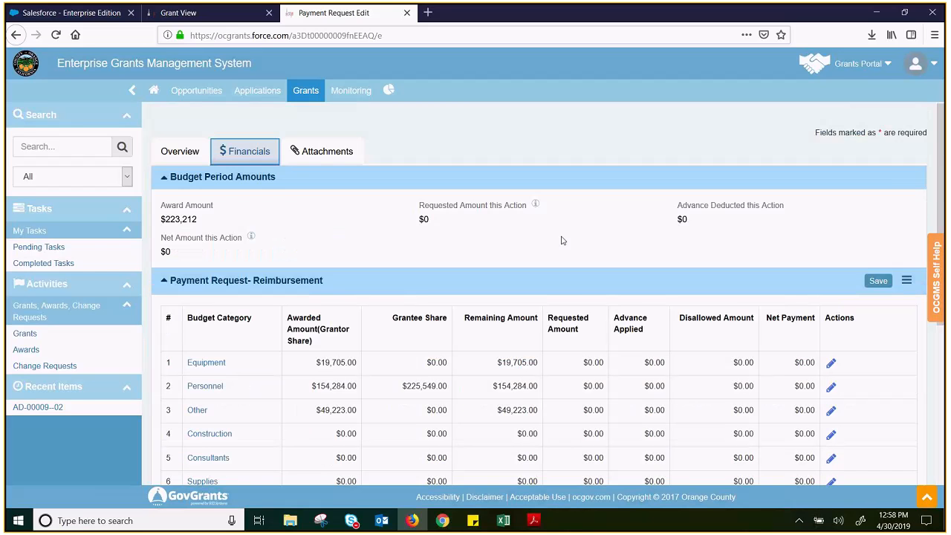
scroll(563, 240, down, 3)
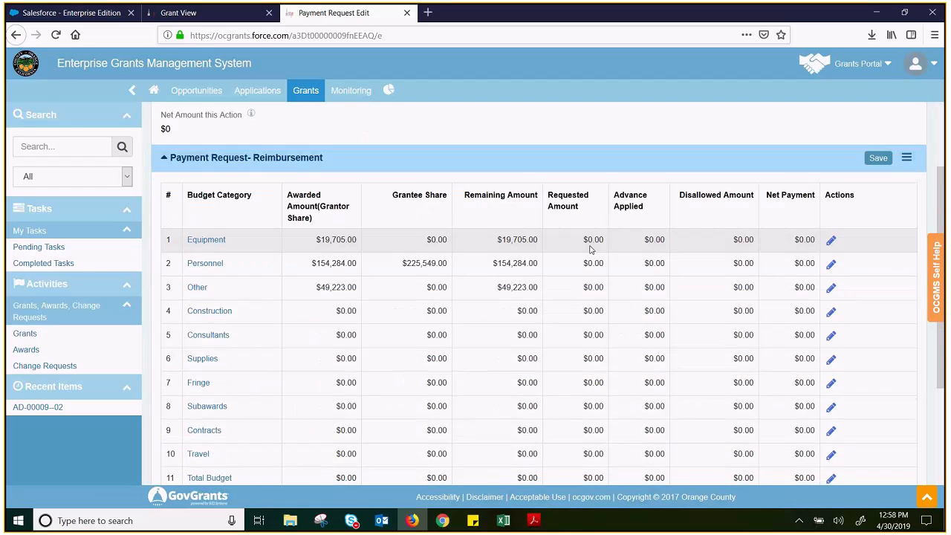
Make the Equipment, Personnel and Other rows of the reimbursement table editable, and place the cursor in Other's requested amount
click(831, 240)
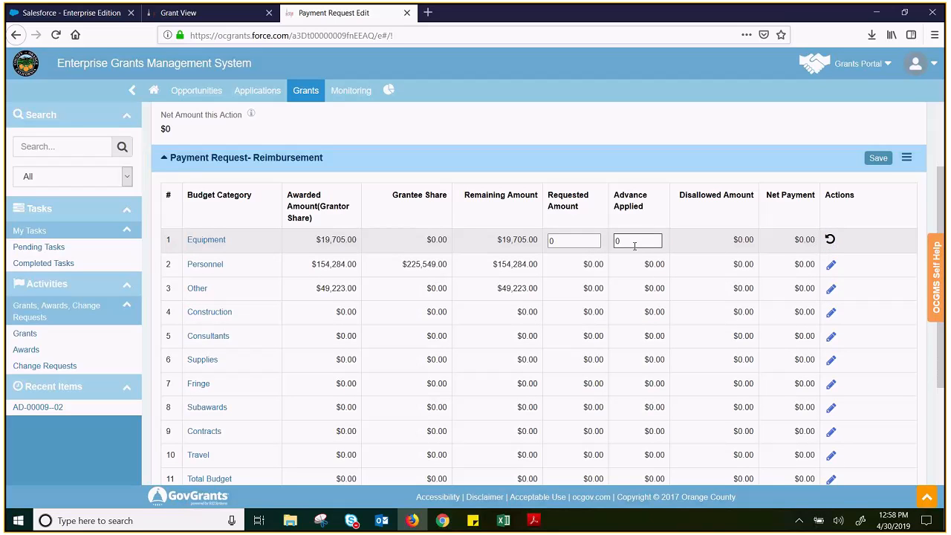
drag(548, 195, 581, 194)
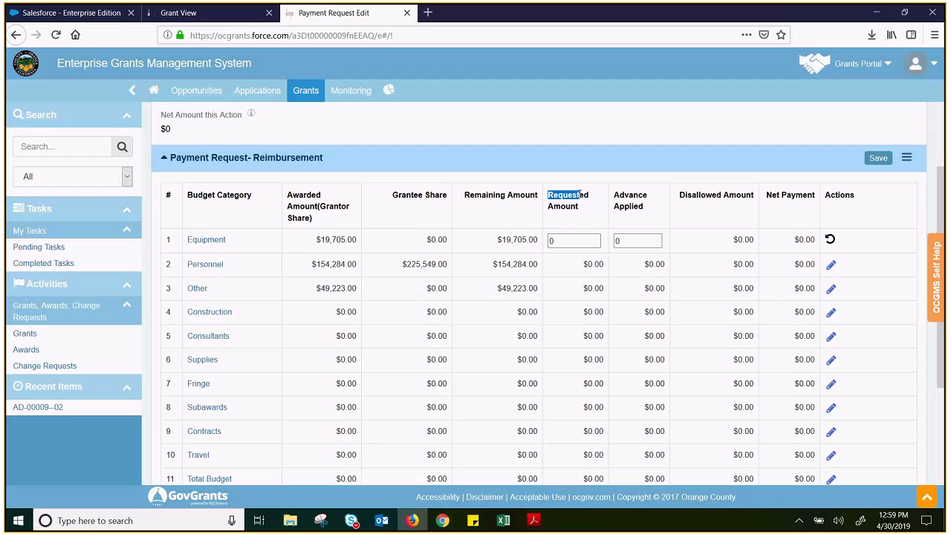
click(651, 187)
click(830, 266)
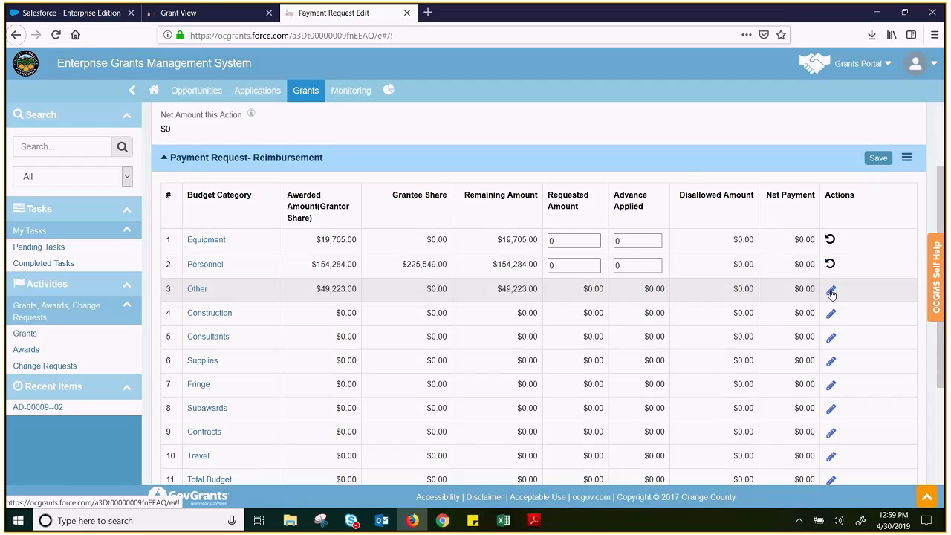
click(830, 289)
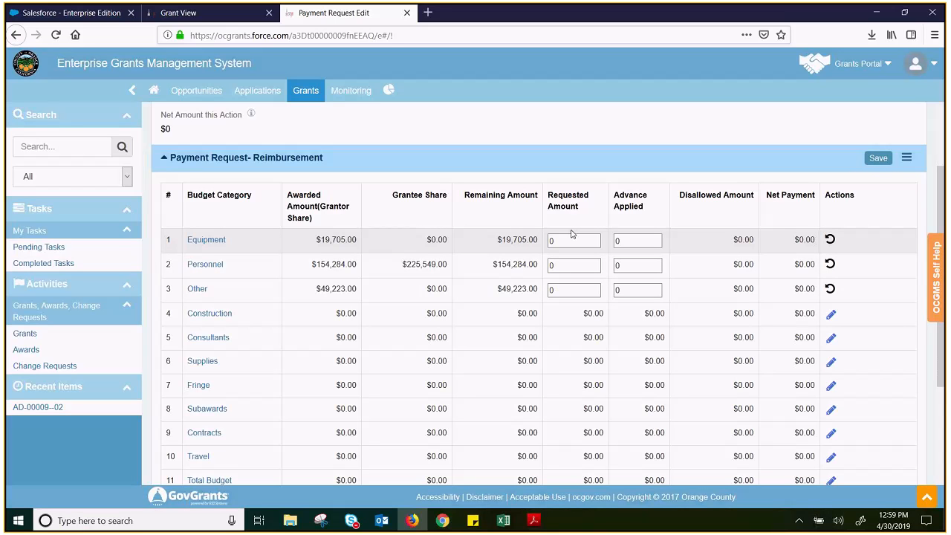
click(574, 290)
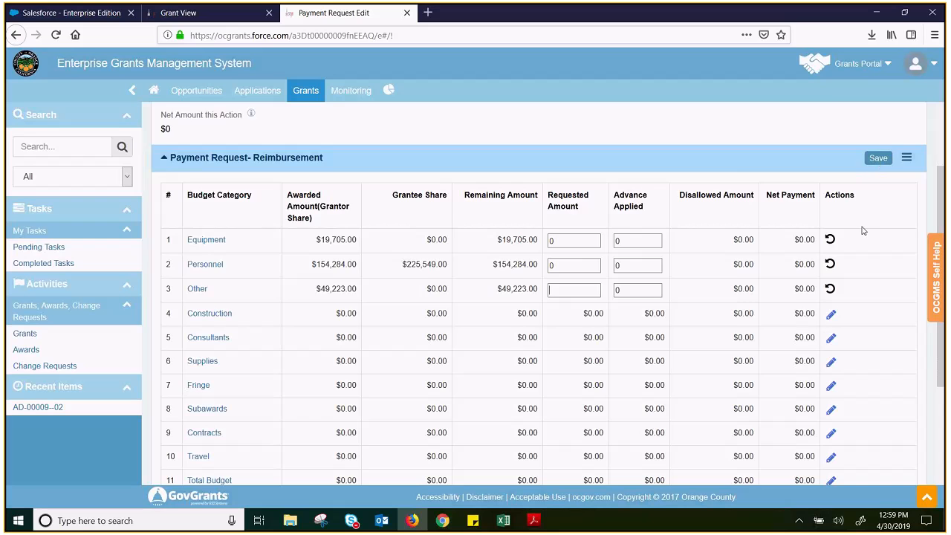
Examine the total requested amount and total advance applied for the reimbursement table
scroll(864, 230, down, 3)
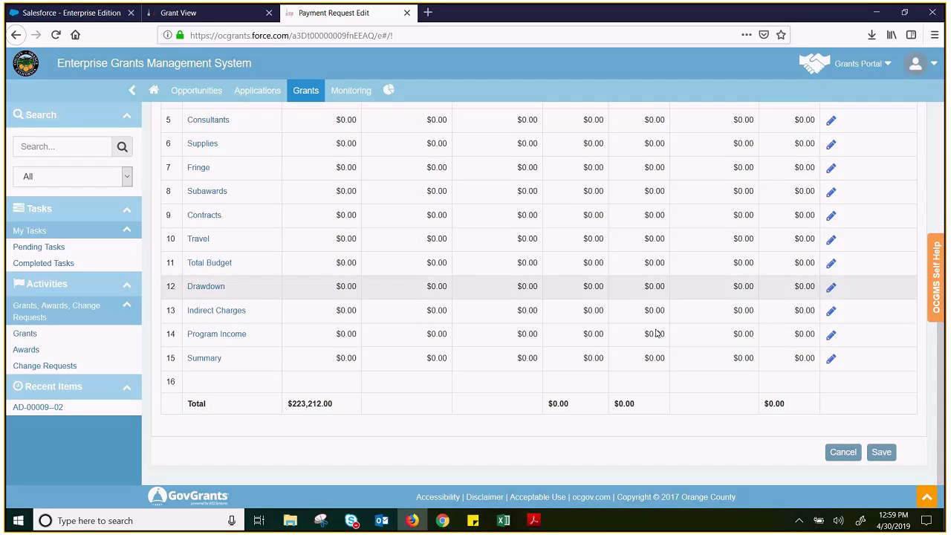
drag(552, 404, 639, 413)
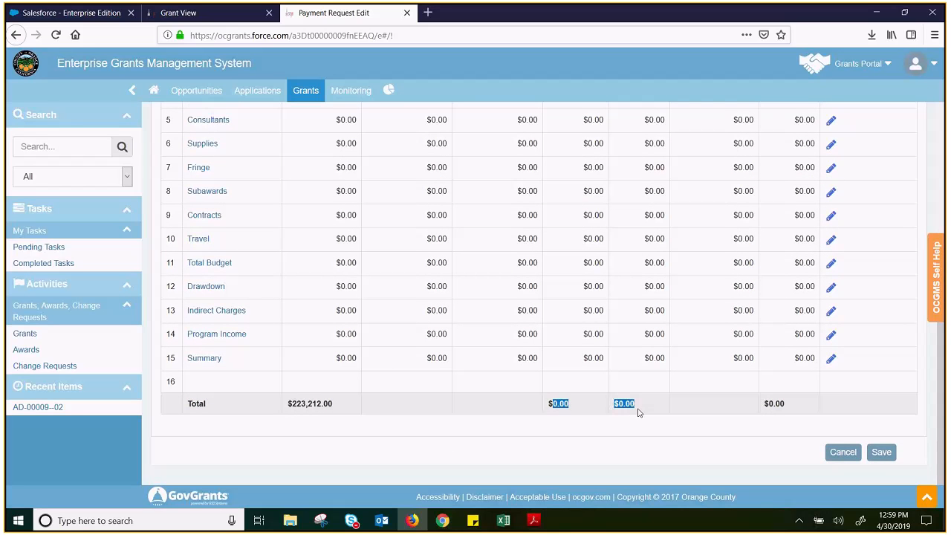
scroll(712, 411, up, 1)
scroll(708, 411, up, 4)
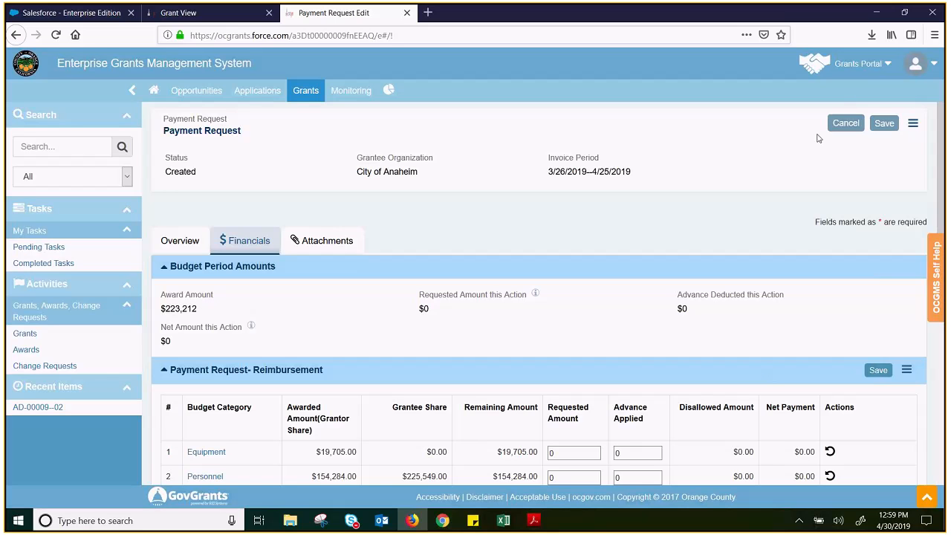
Look at the payment request's attachment upload form with the Invoice type, and close it without adding a file
click(321, 242)
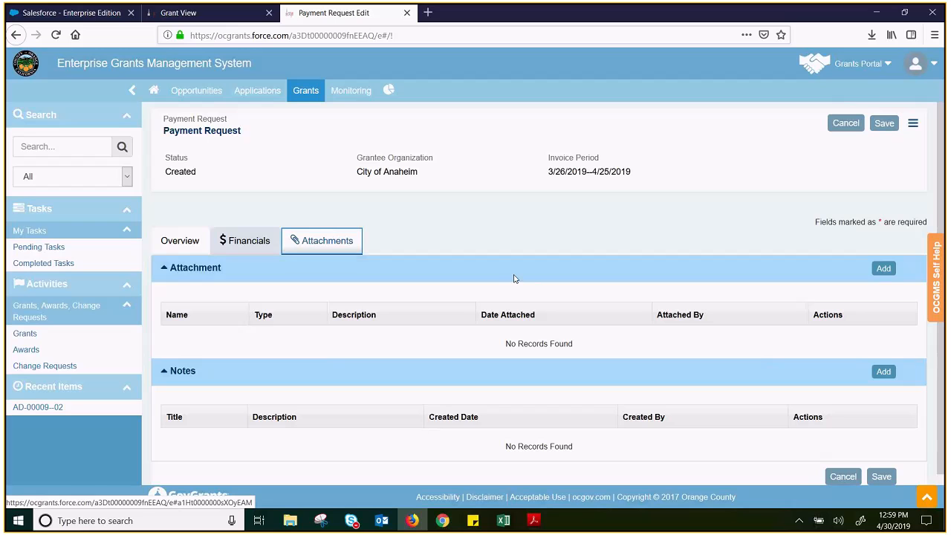
click(881, 268)
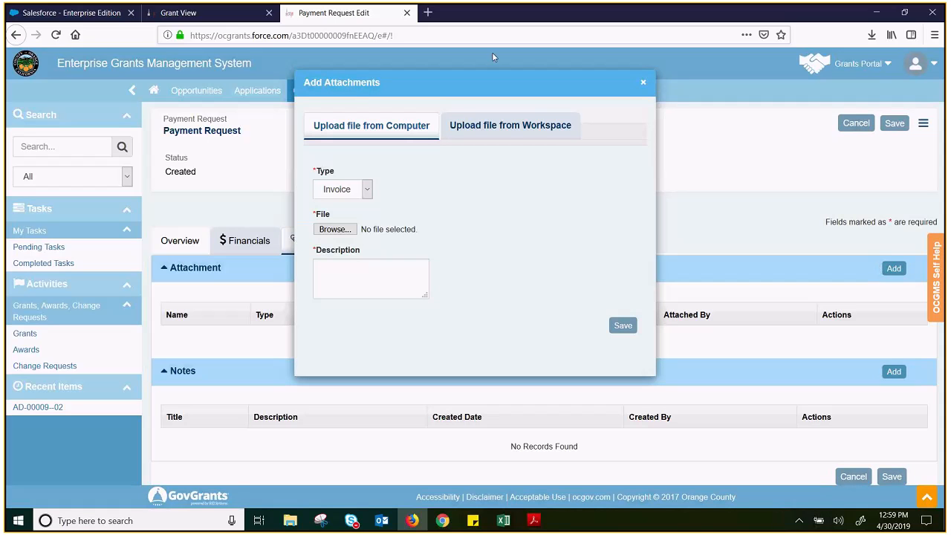
click(367, 190)
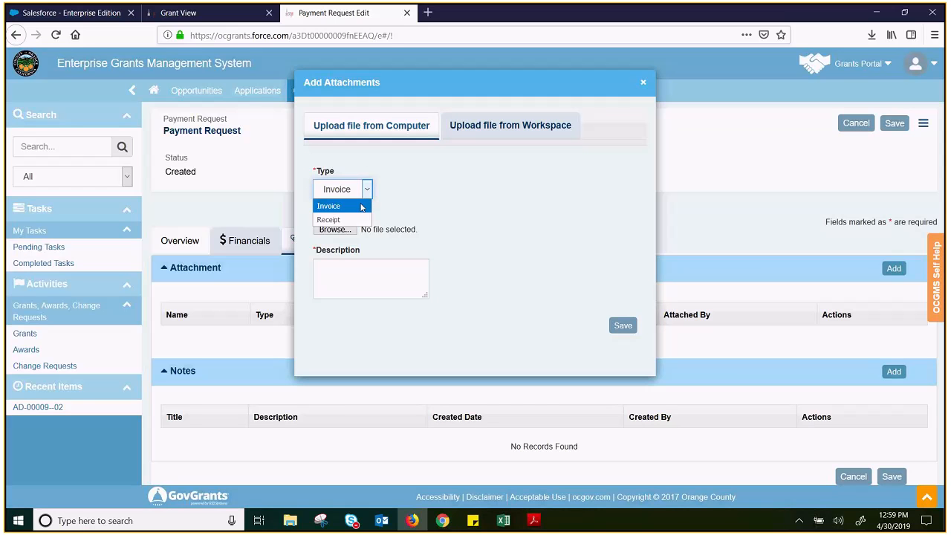
click(362, 207)
click(361, 292)
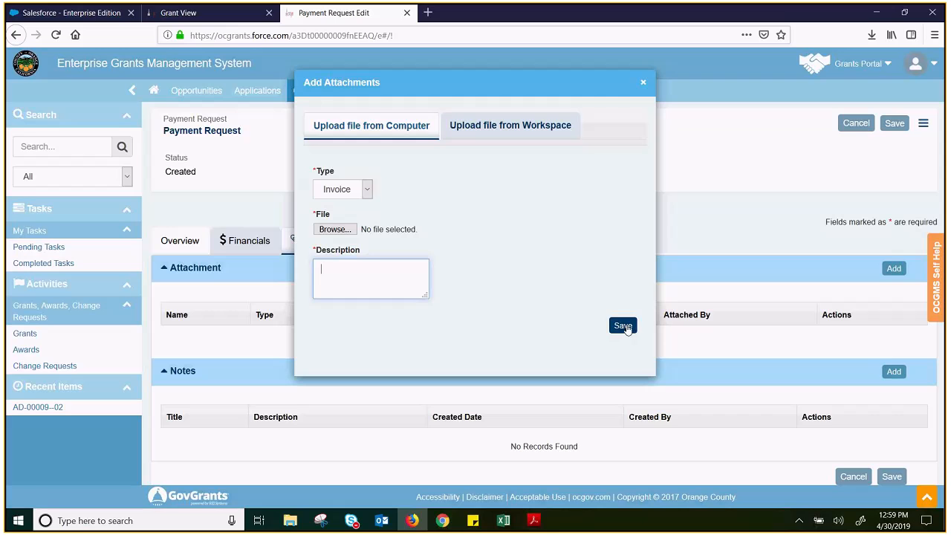
click(642, 83)
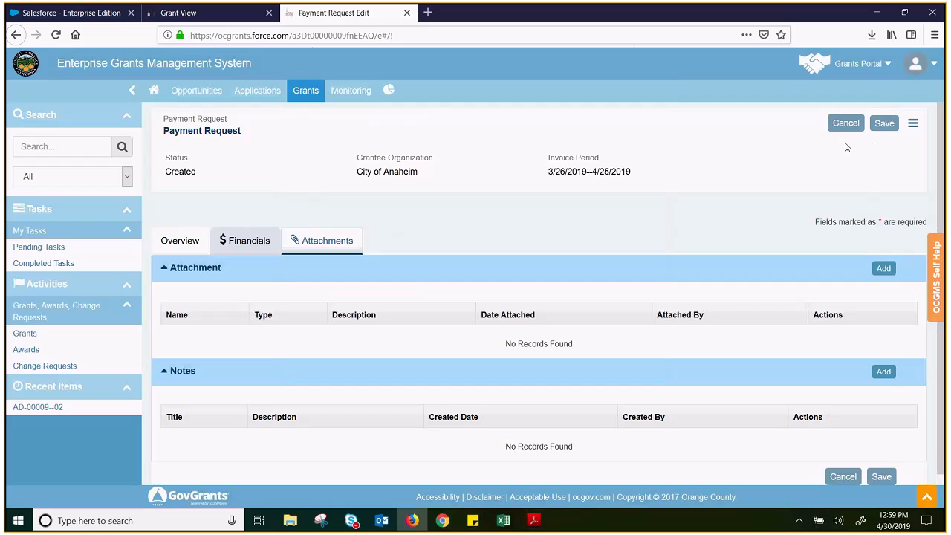
Save the payment request and display its approval history and snapshot history
click(884, 125)
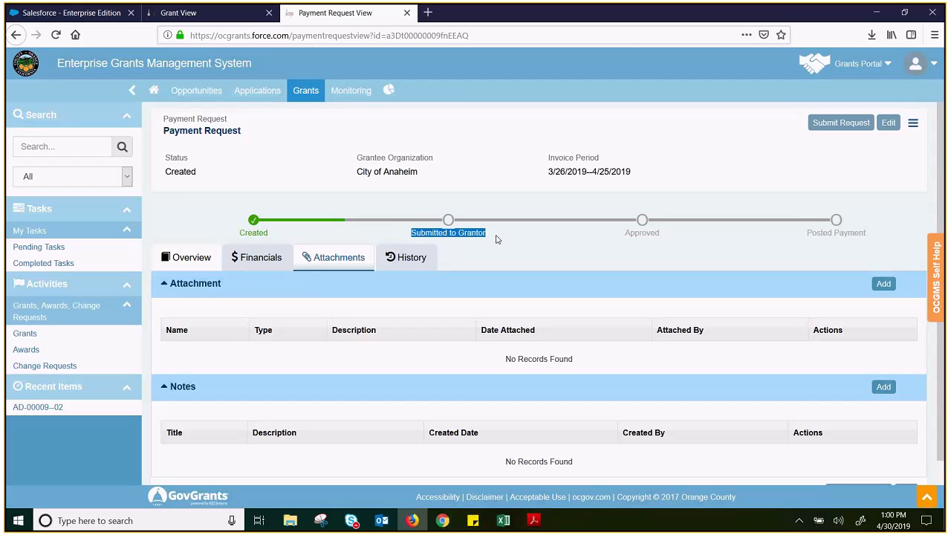
click(412, 271)
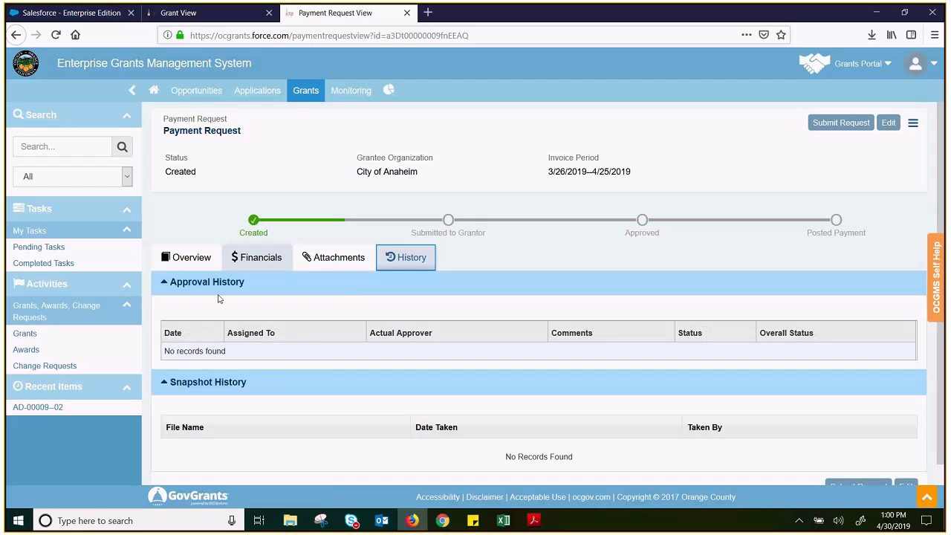
scroll(399, 390, down, 1)
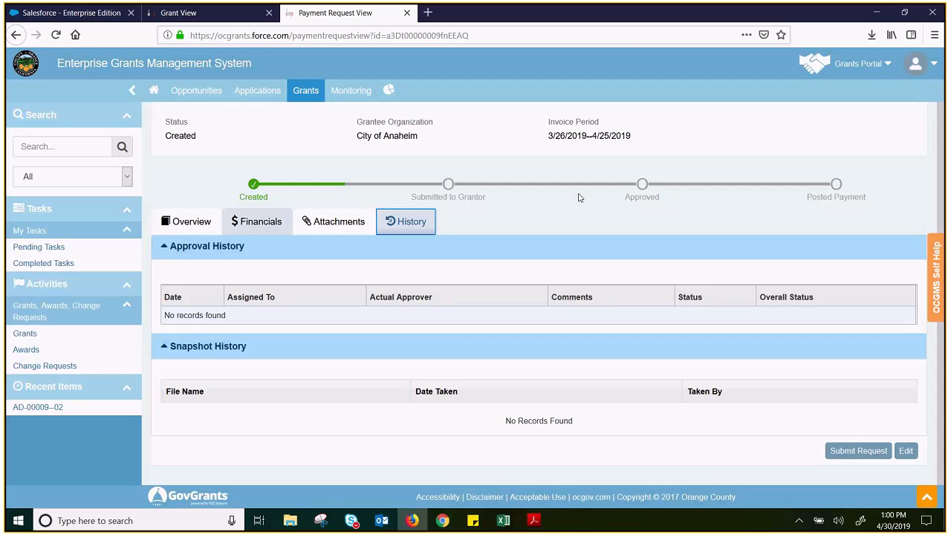
Consult the GovGrants Onboarding Checklist in Self Help and close the help window
click(930, 296)
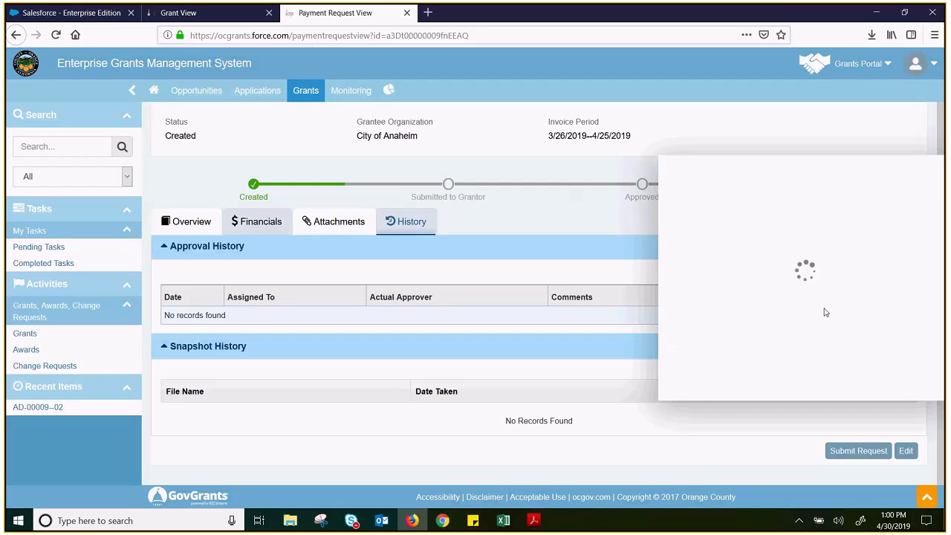
click(728, 224)
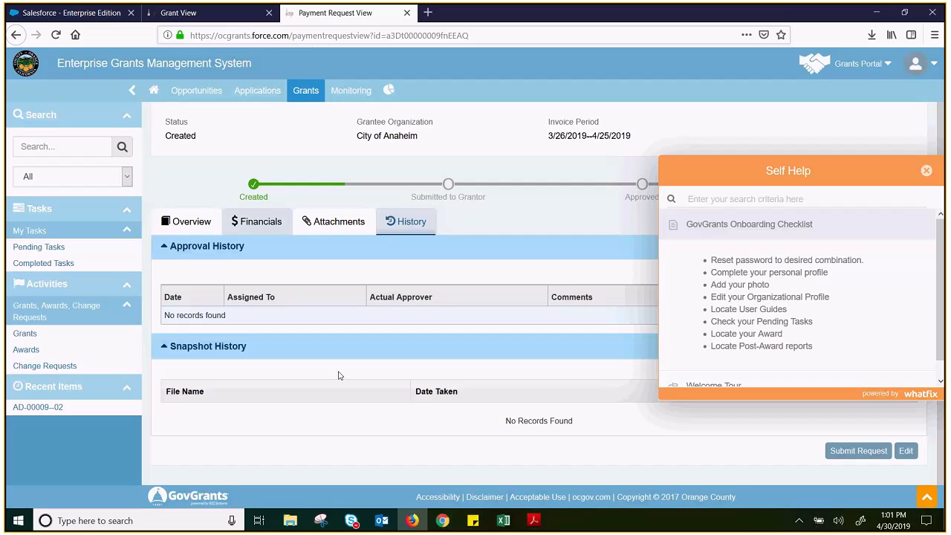
click(466, 227)
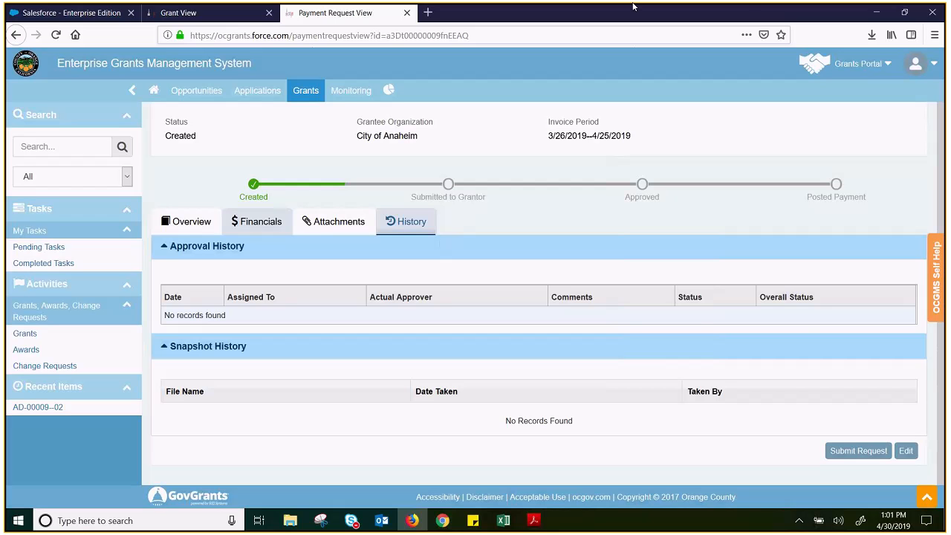
Review the payment request's invoice period, its reimbursement table by budget category and the Payment Summary
scroll(628, 289, up, 1)
drag(547, 171, 637, 183)
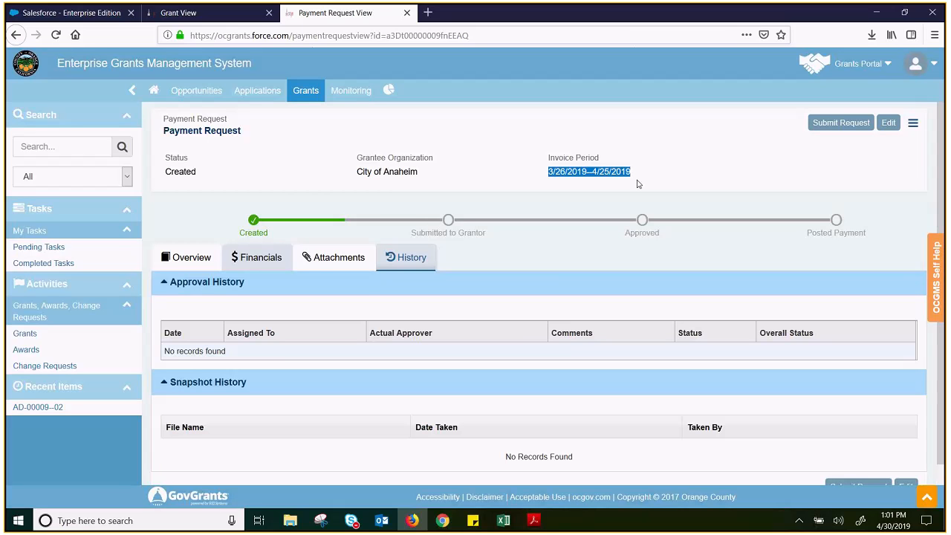
click(282, 263)
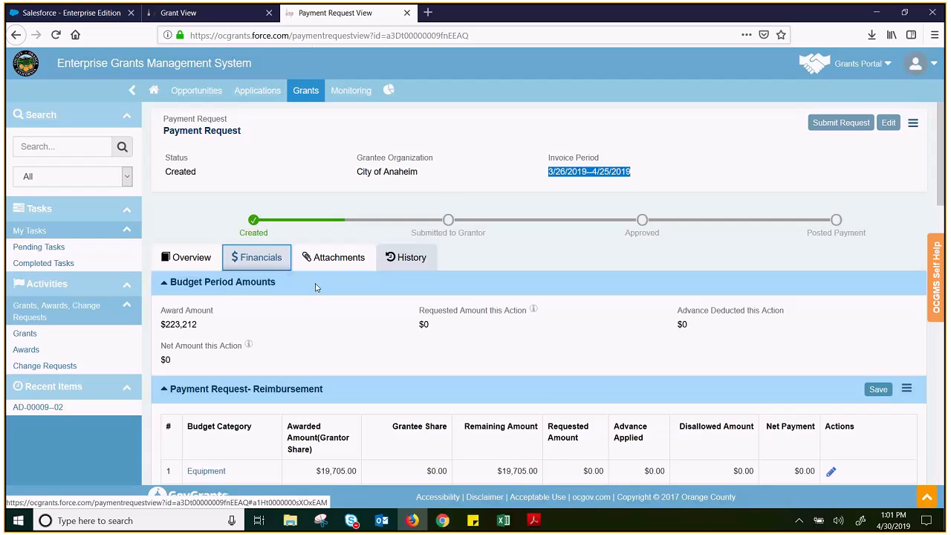
scroll(392, 318, down, 3)
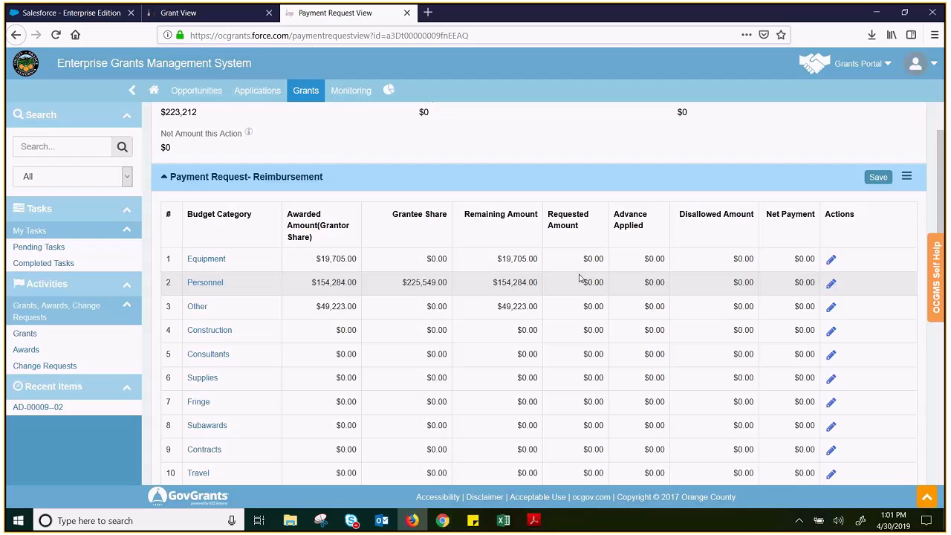
scroll(584, 258, down, 4)
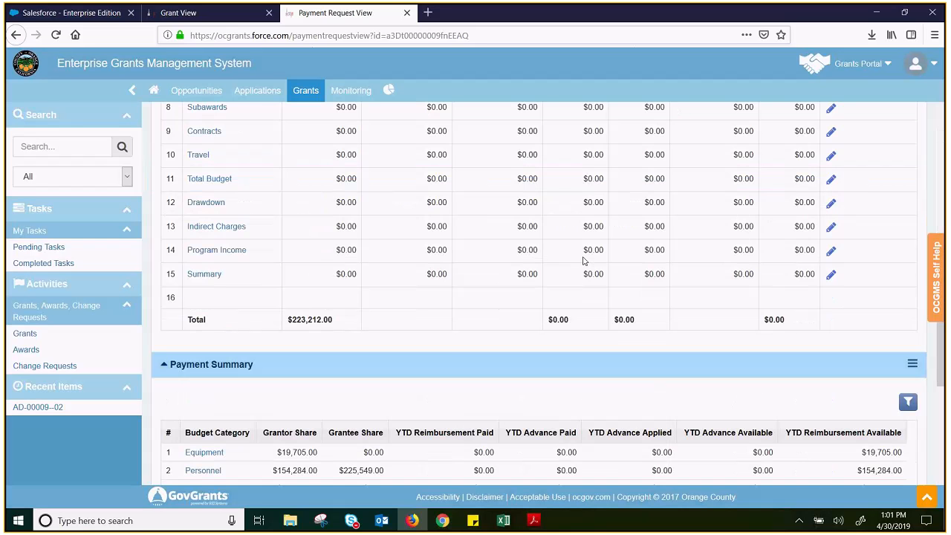
scroll(468, 347, down, 1)
scroll(490, 351, down, 2)
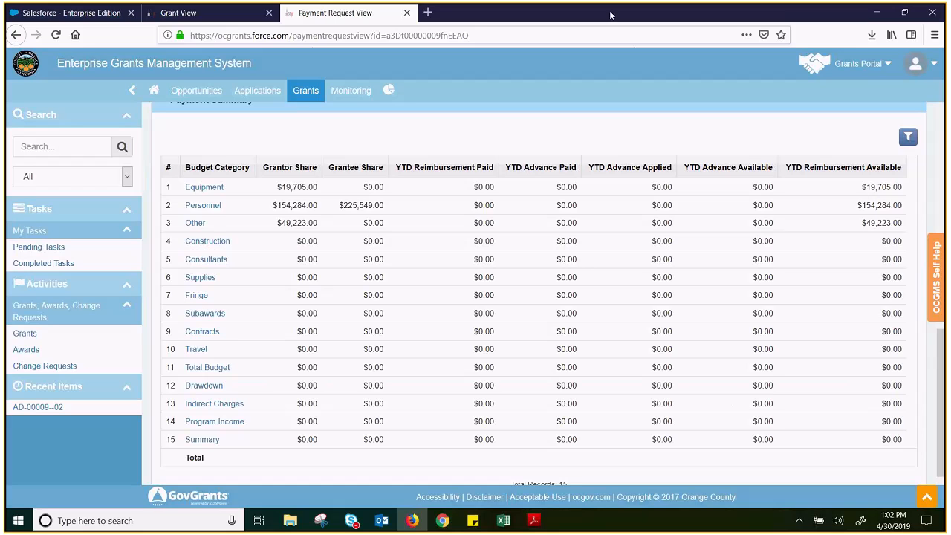
Go to the home page, start the Welcome Tour from Self Help, and exit it at the Opportunities step
click(930, 269)
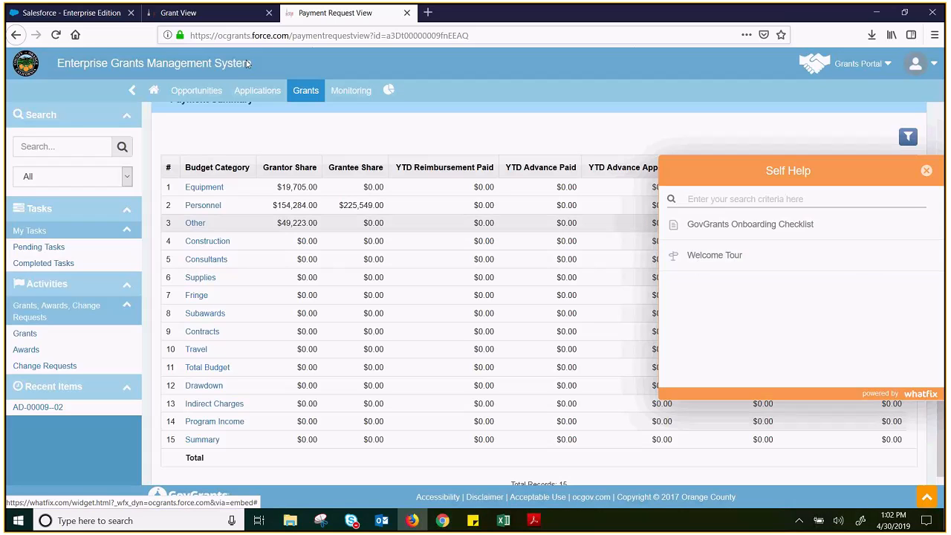
click(153, 90)
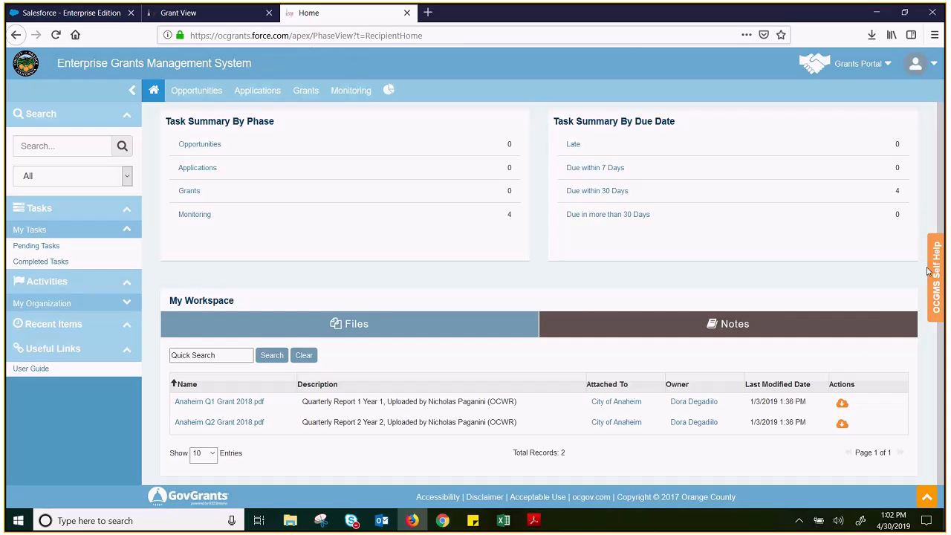
click(934, 278)
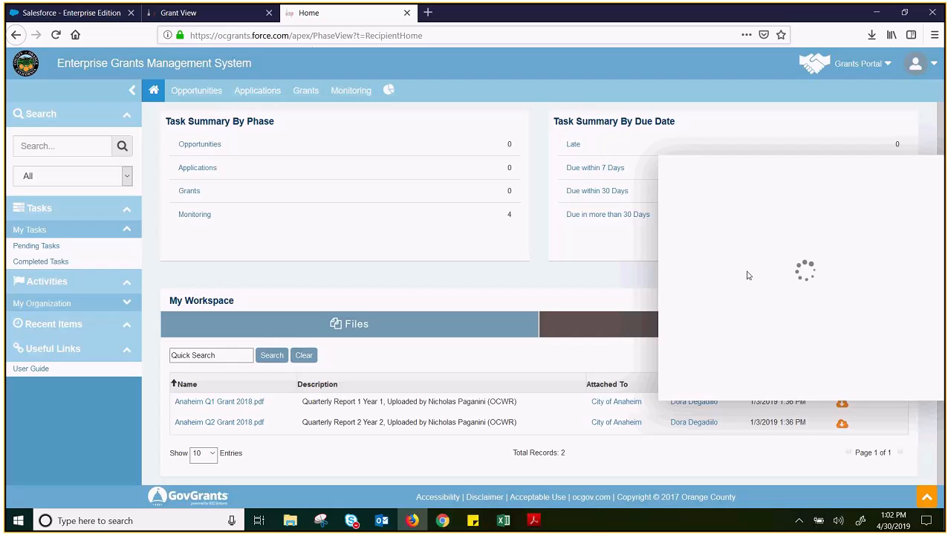
click(739, 258)
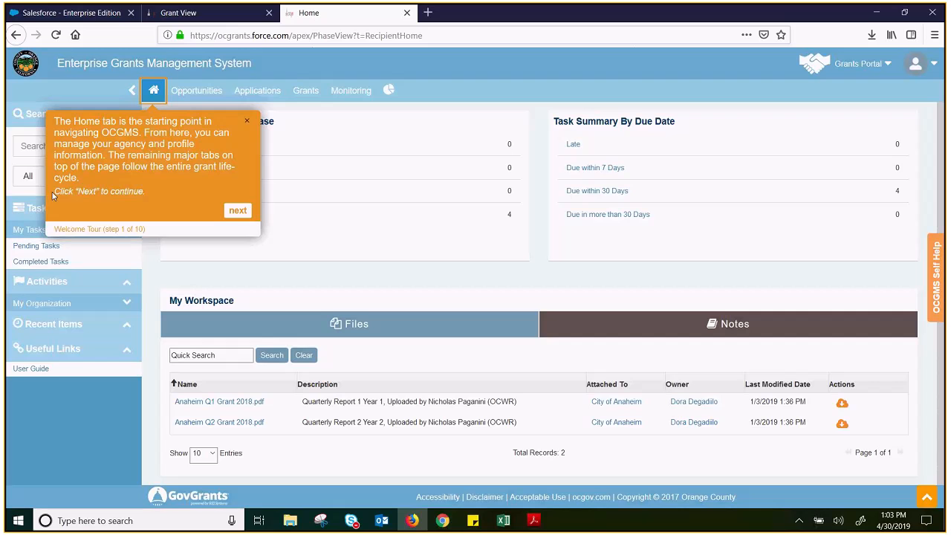
drag(55, 191, 97, 192)
click(238, 211)
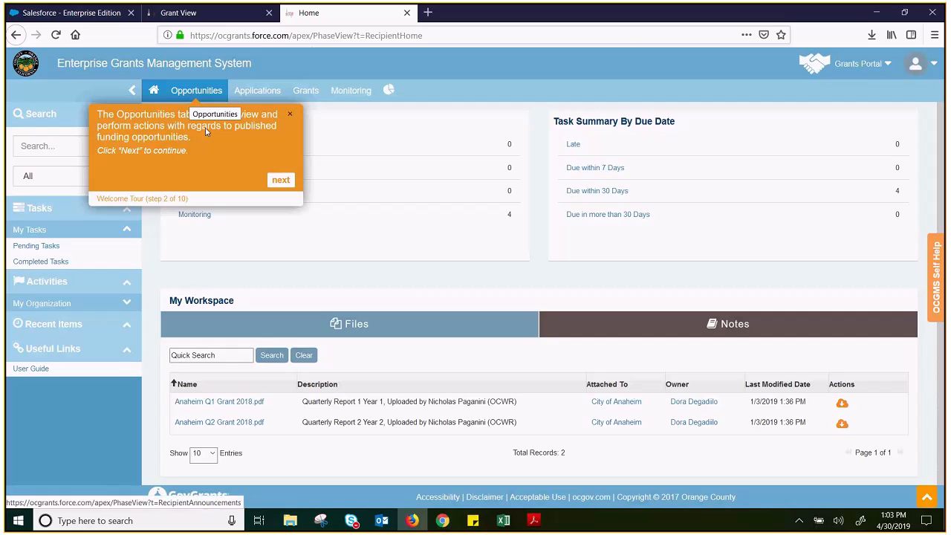
click(290, 114)
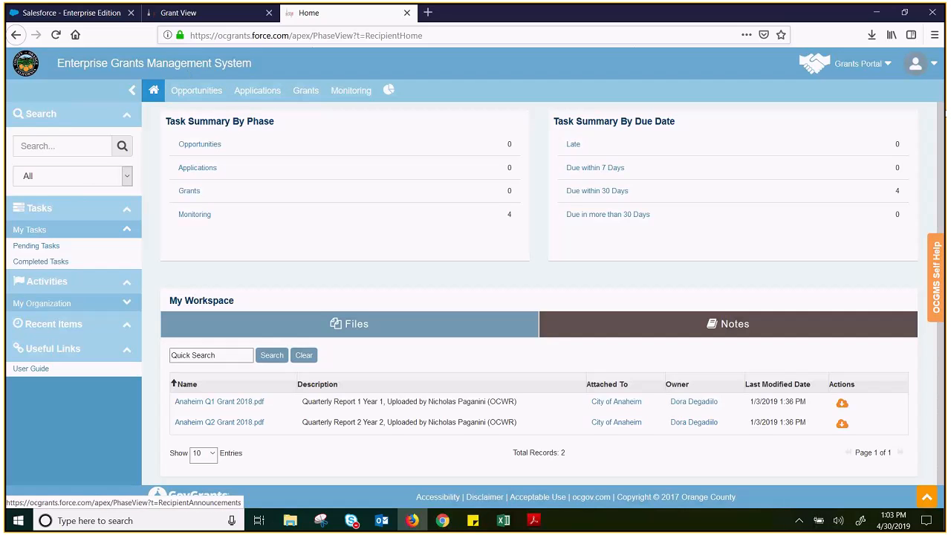
Restart the Welcome Tour and go through its Home, Opportunities, Applications, Grants and Monitoring explanations
click(938, 276)
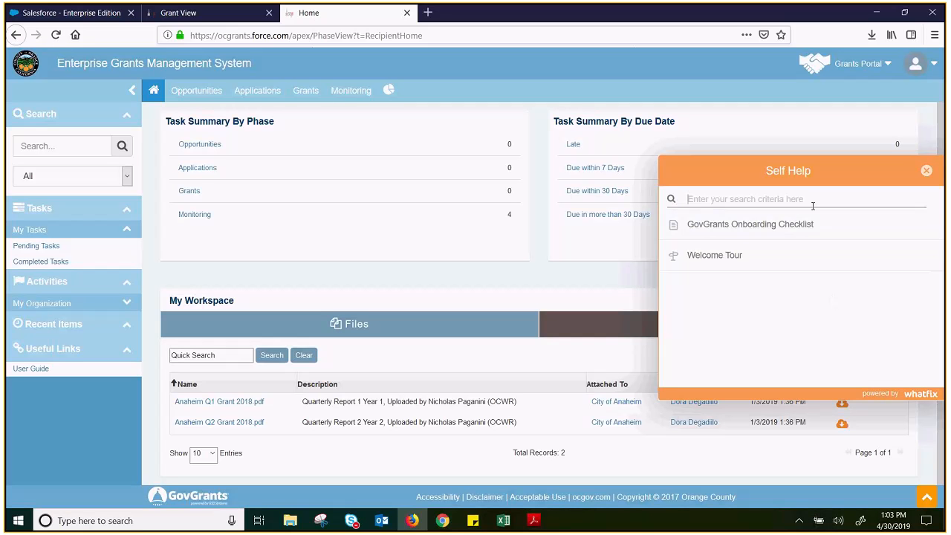
click(791, 199)
click(795, 256)
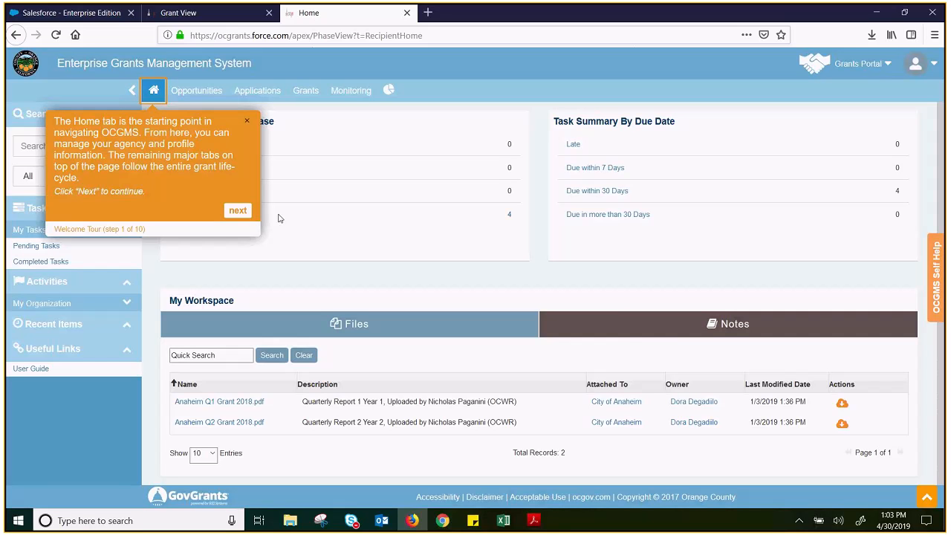
click(230, 215)
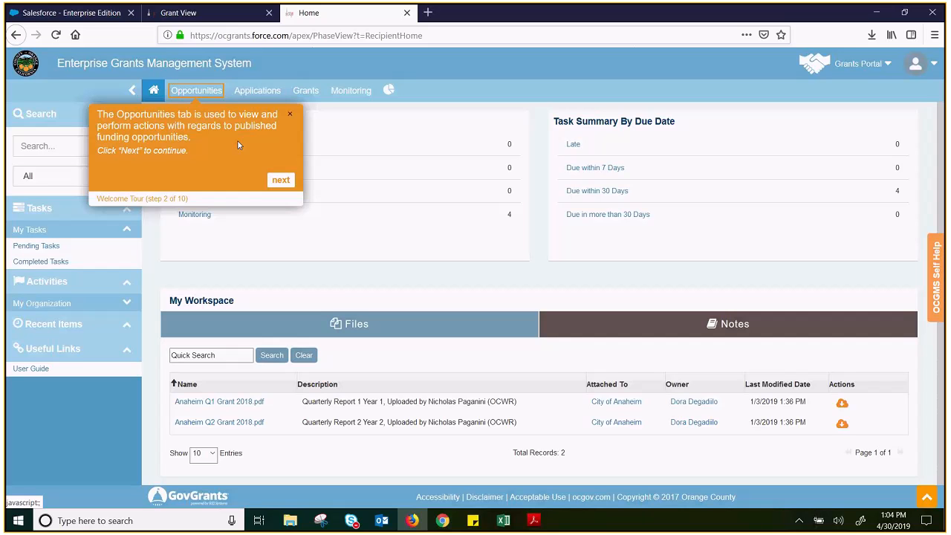
click(284, 187)
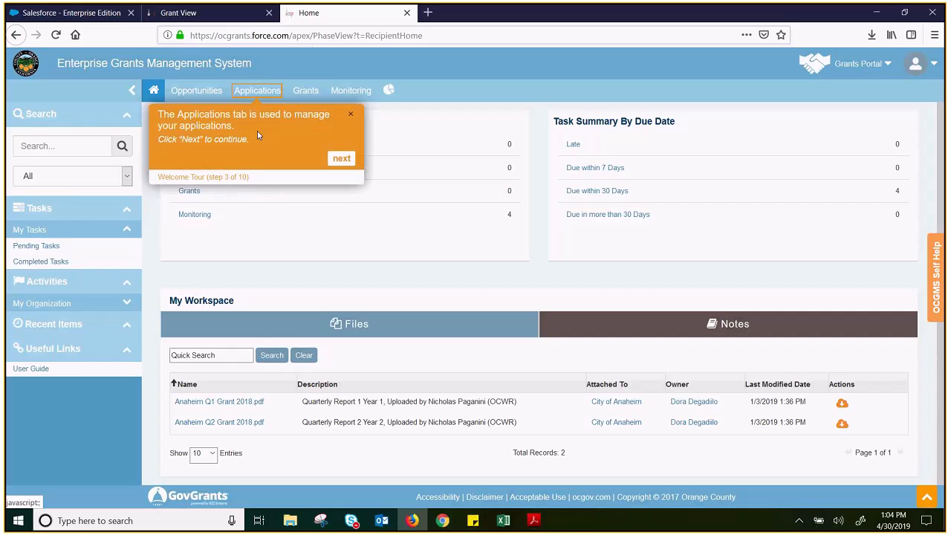
click(341, 159)
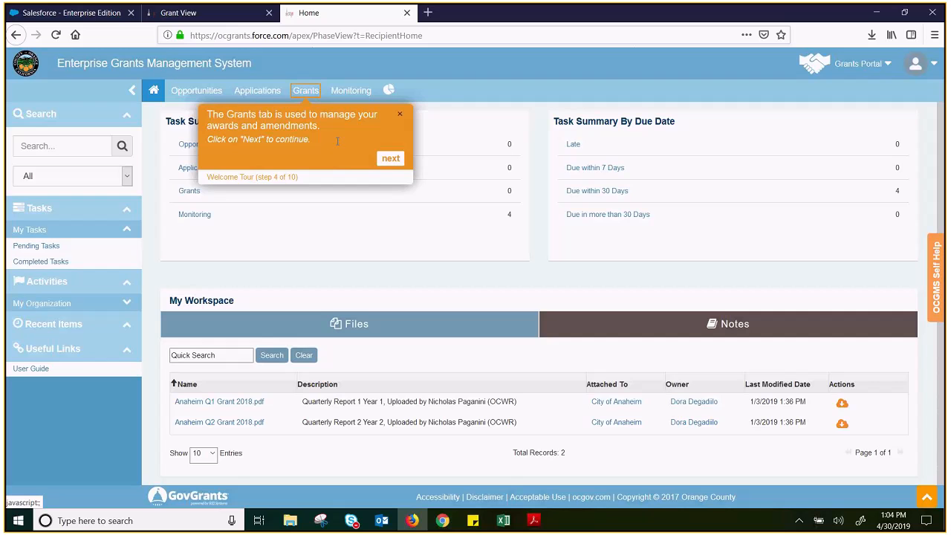
click(380, 163)
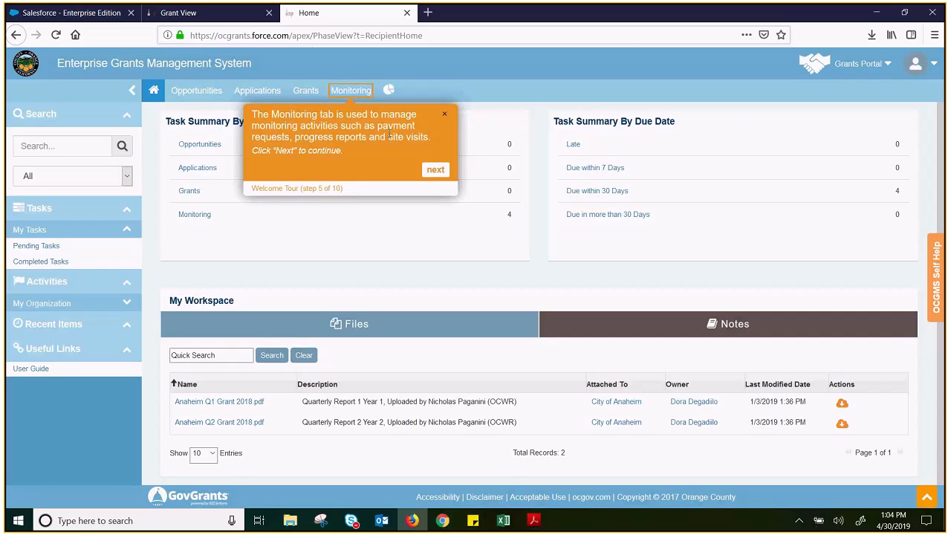
click(434, 170)
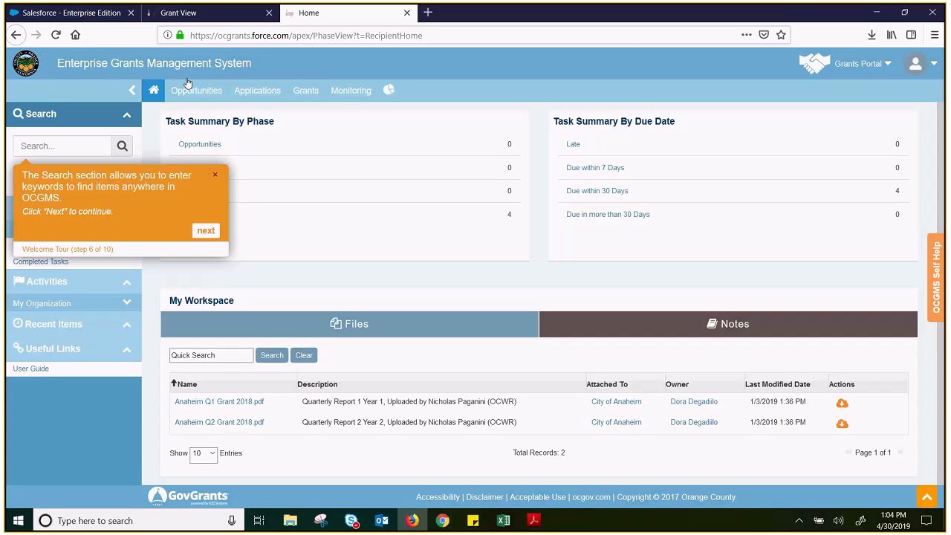
Continue the tour through search, tasks, organization profile and recently viewed records, expanding My Organization and collapsing Recent Items
click(205, 230)
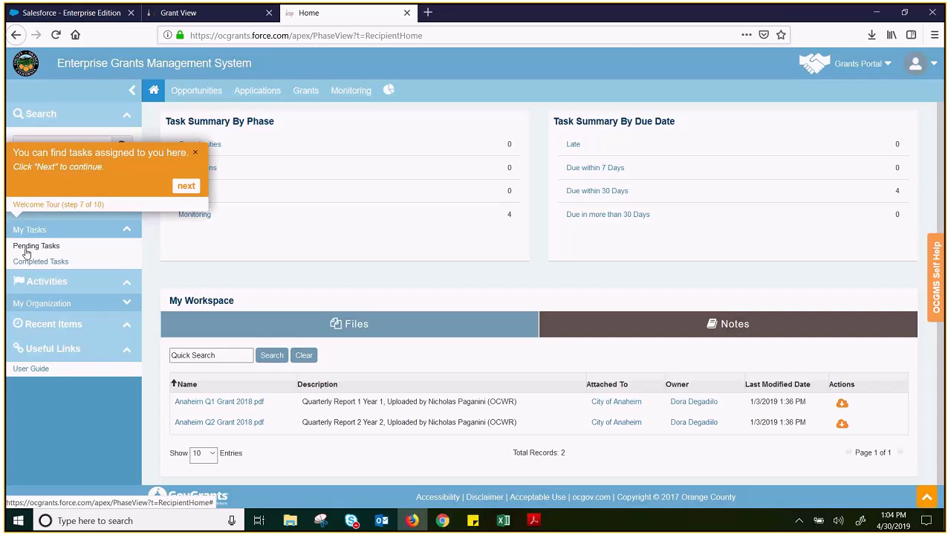
click(176, 188)
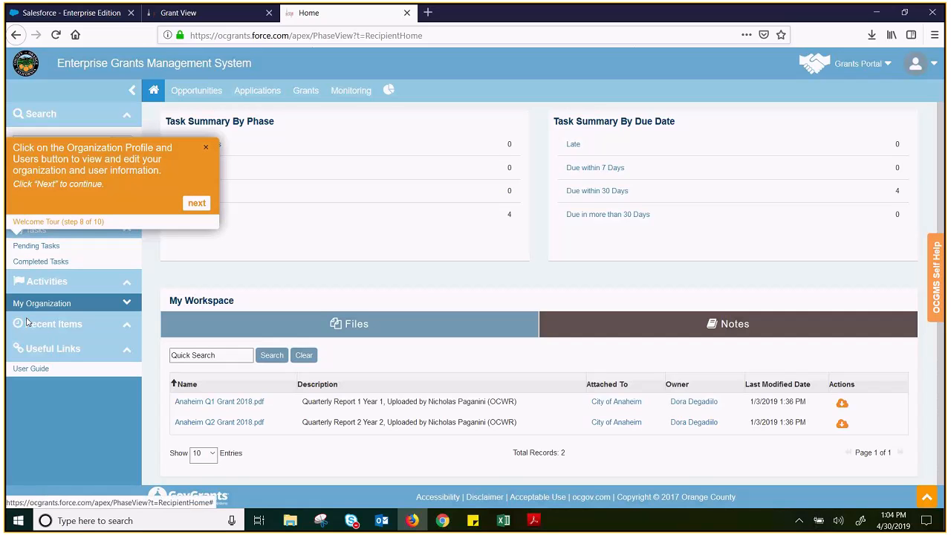
click(127, 301)
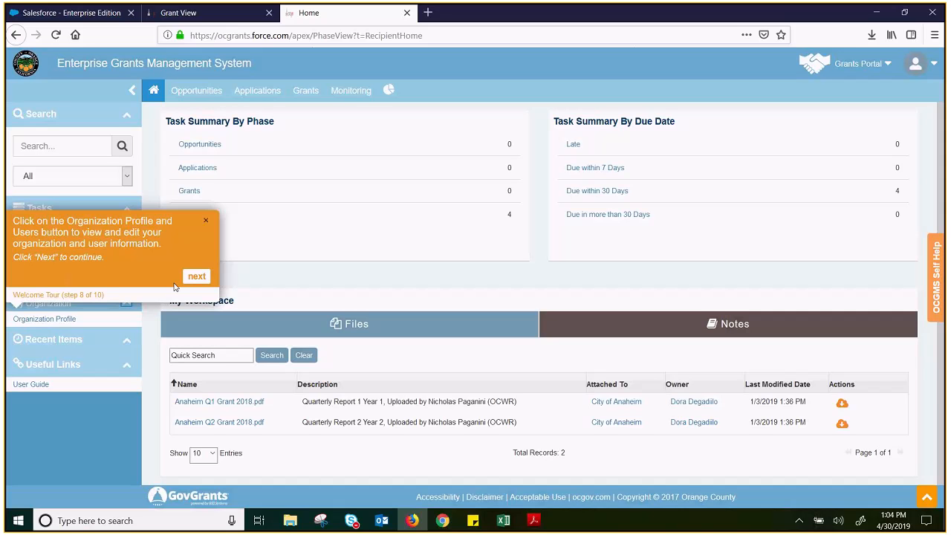
click(196, 277)
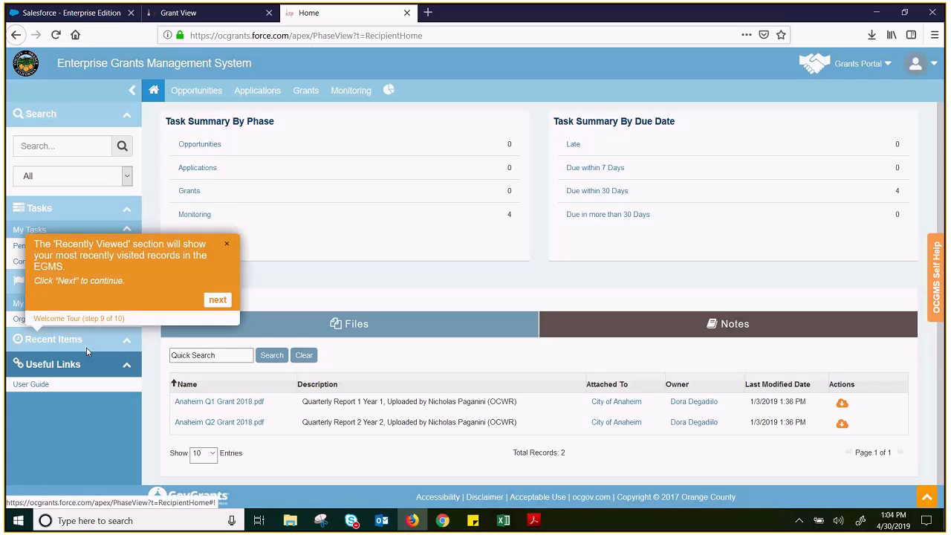
click(127, 342)
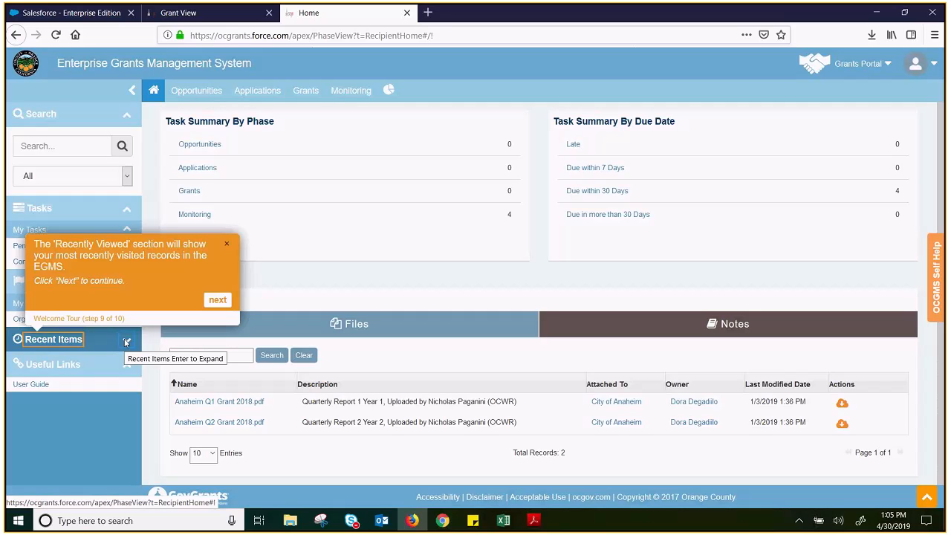
click(217, 300)
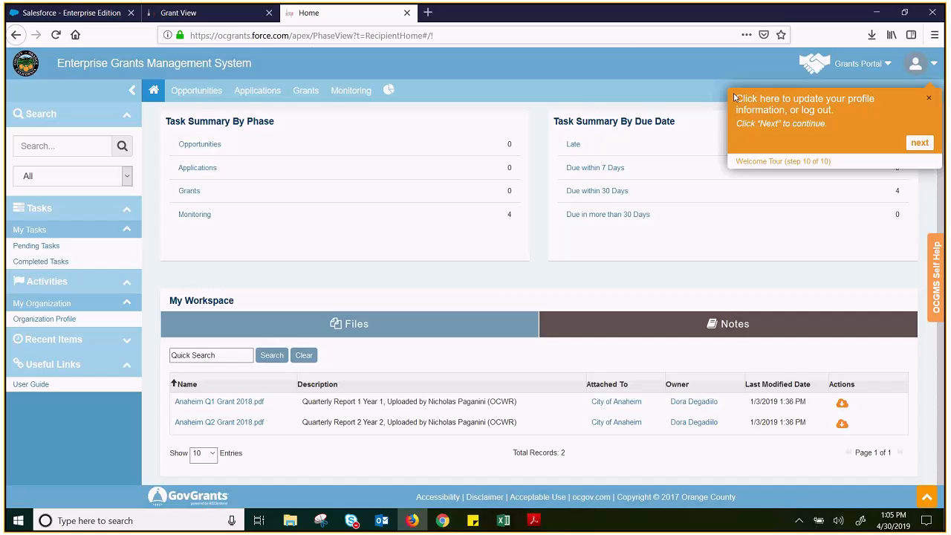
Read the tour's tip on updating the profile or logging out, and finish the Welcome Tour
click(917, 77)
click(876, 125)
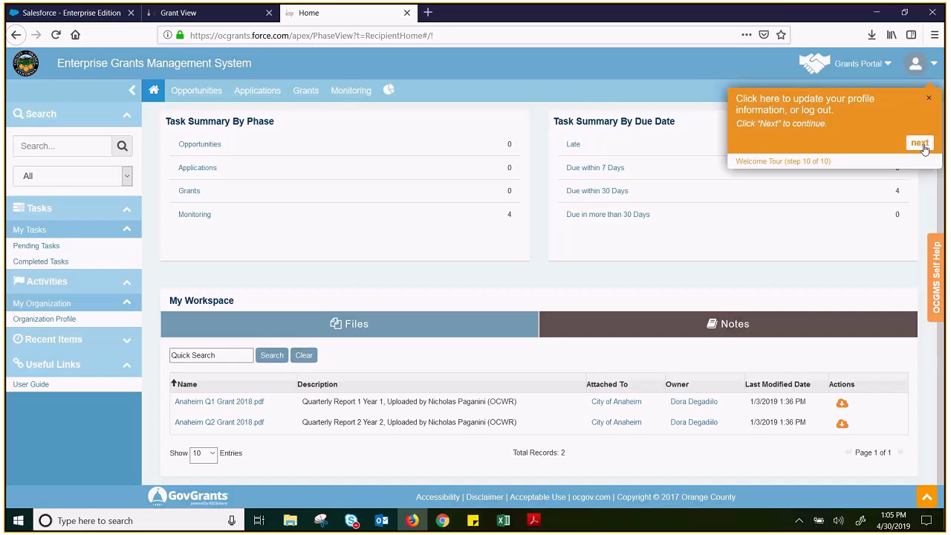
click(924, 147)
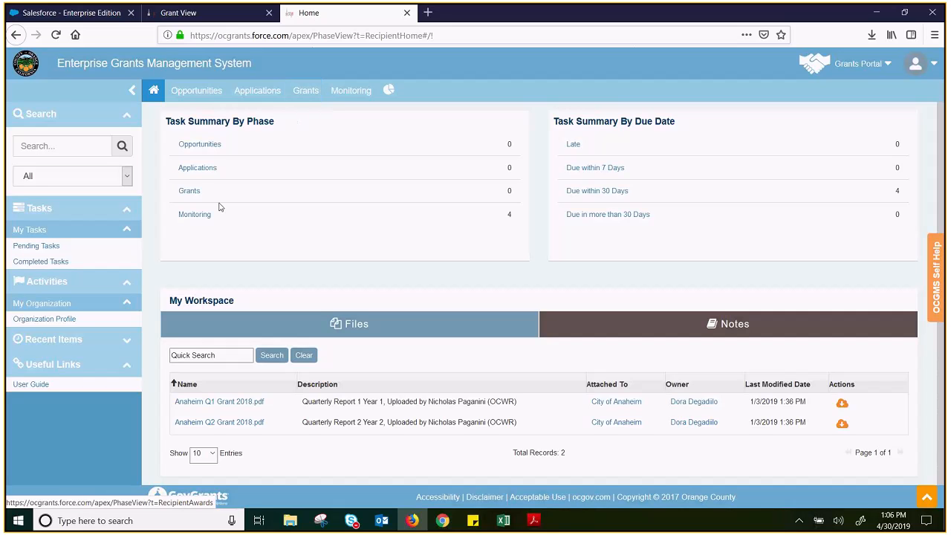
Open the list of pending tasks and bring up Self Help on that page
click(30, 247)
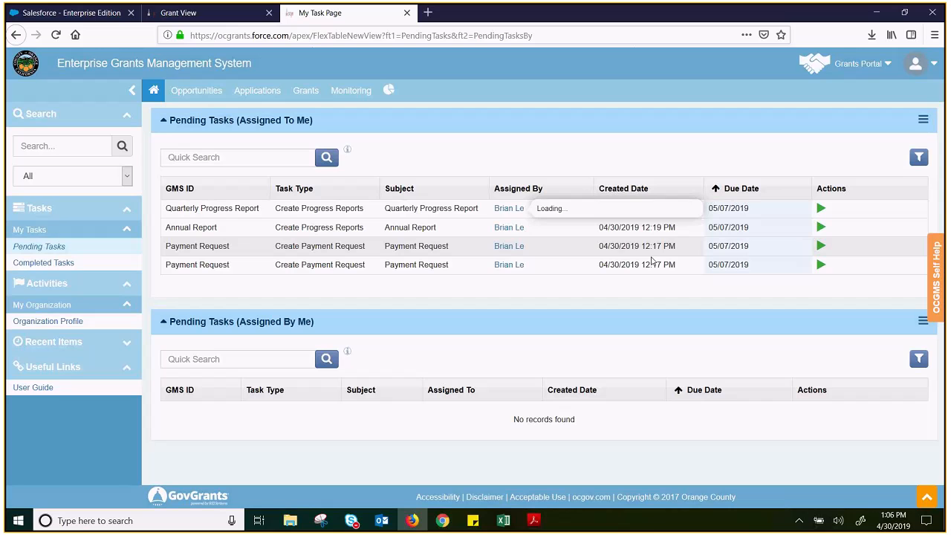
click(935, 277)
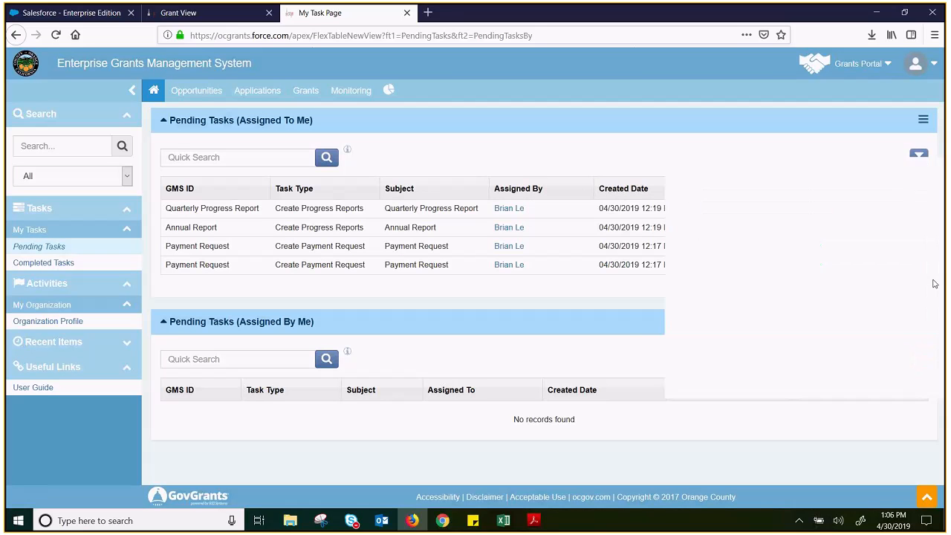